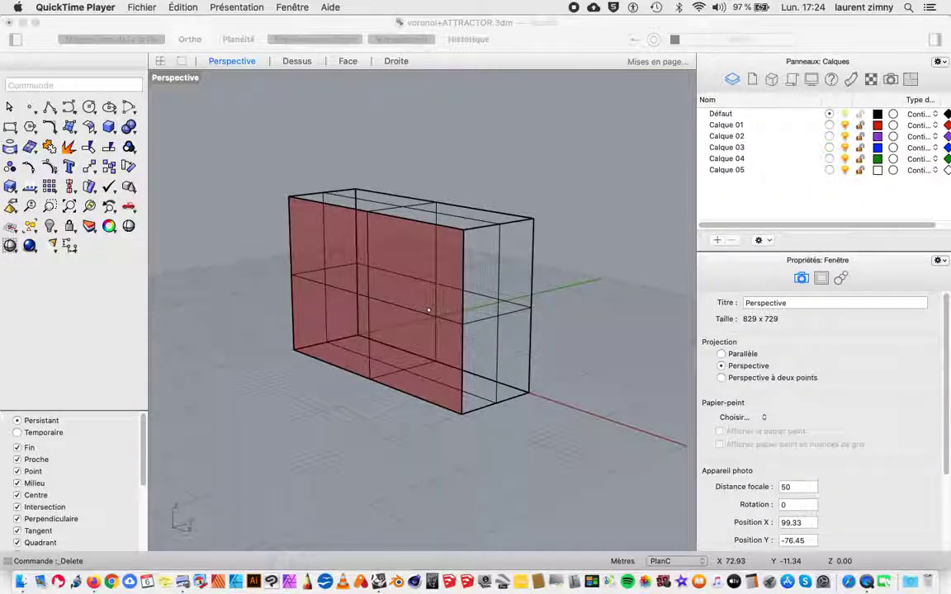
Step: Look through the LunchBox Panels components in Grasshopper, then return to the Rhino model
drag(950, 74, 245, 47)
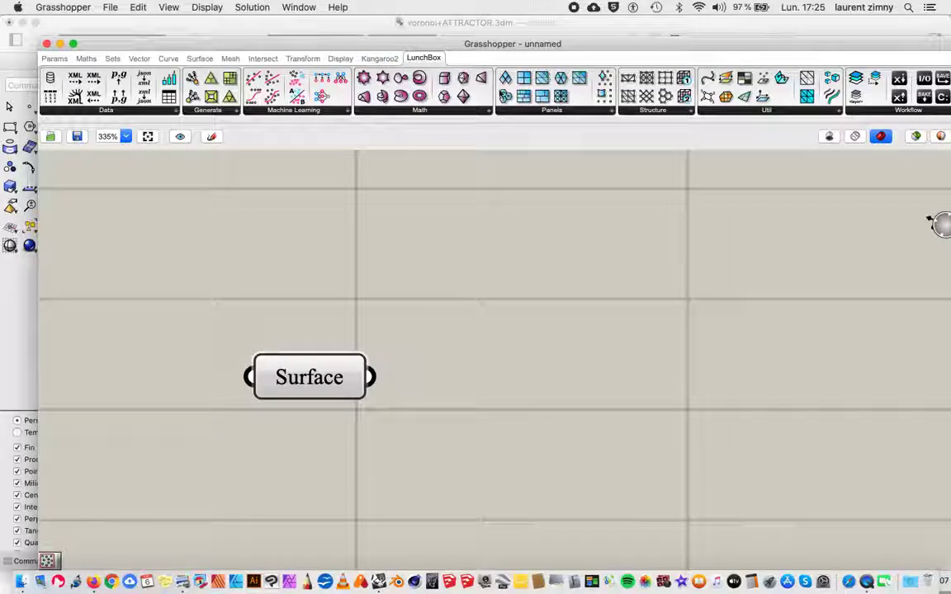
click(561, 110)
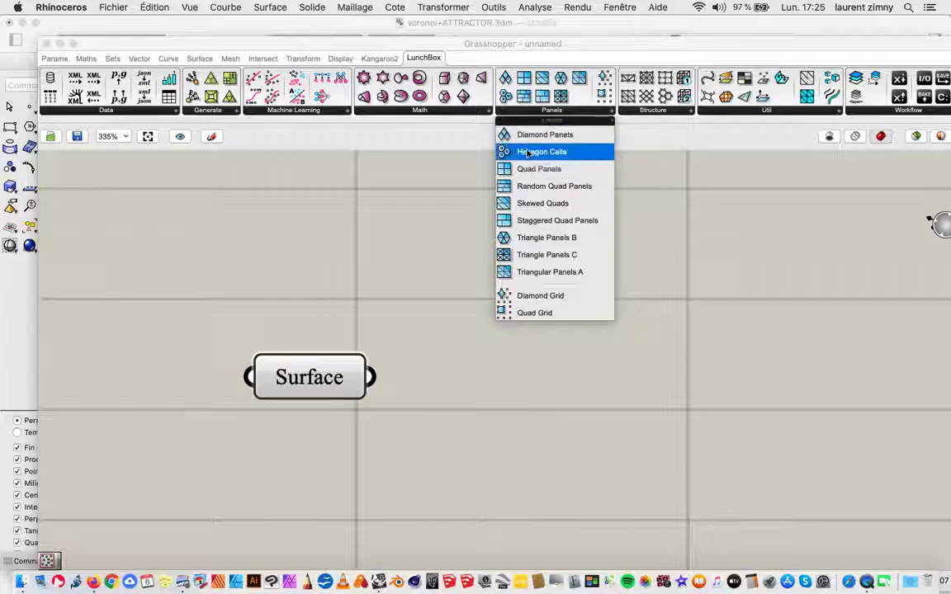
click(660, 161)
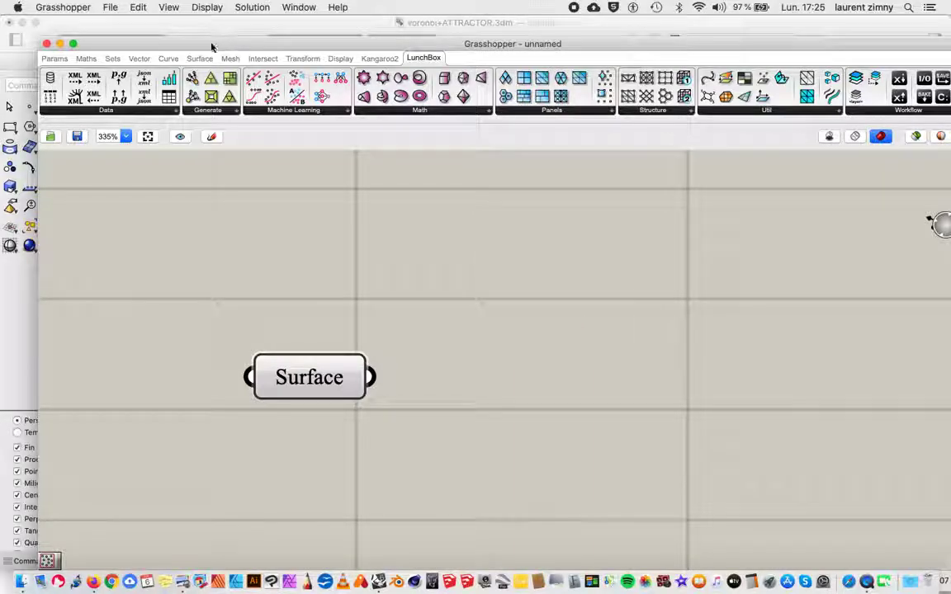
drag(211, 48, 950, 155)
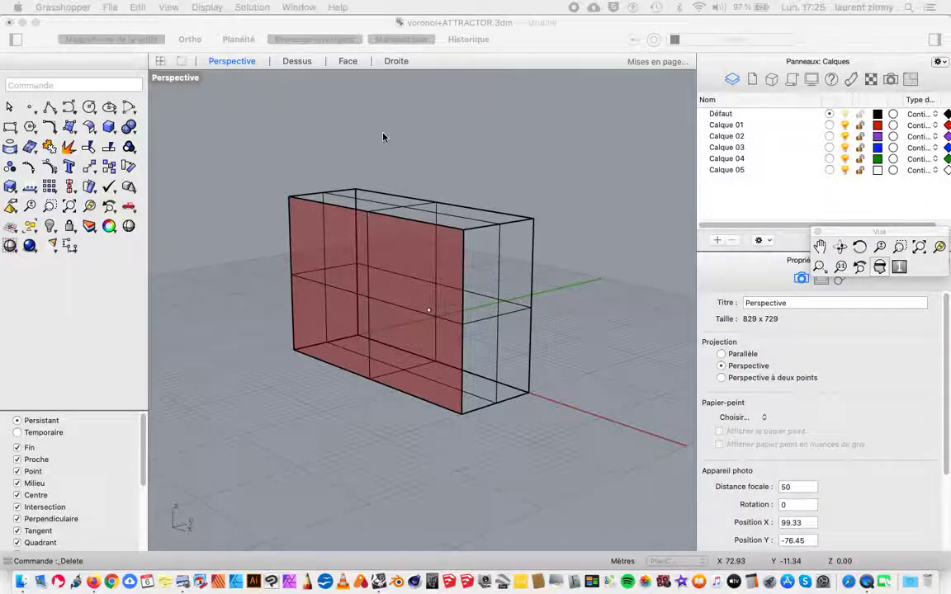
Step: Select the front surface of the box in the Rhino perspective view, choosing it among the overlapping surfaces
click(280, 139)
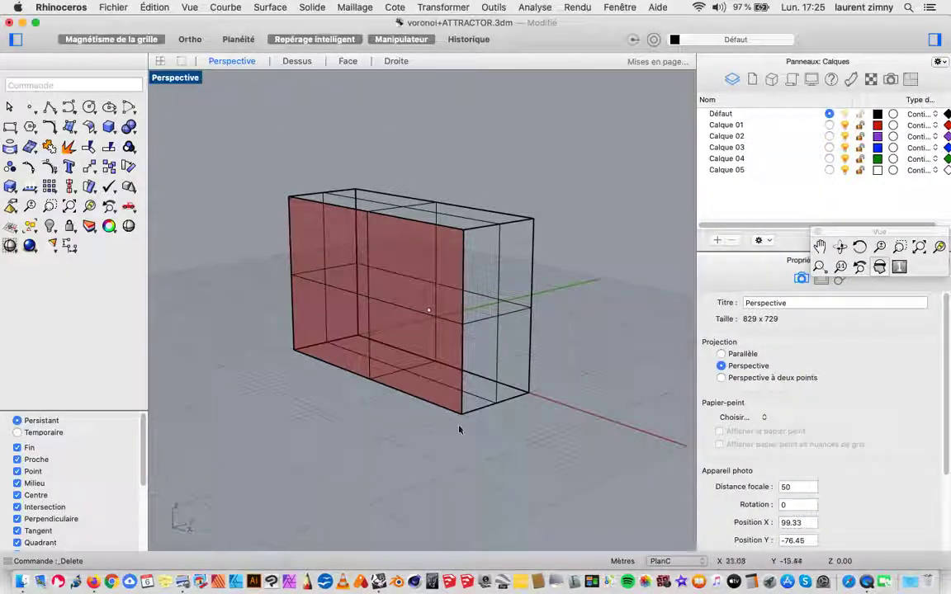
click(290, 240)
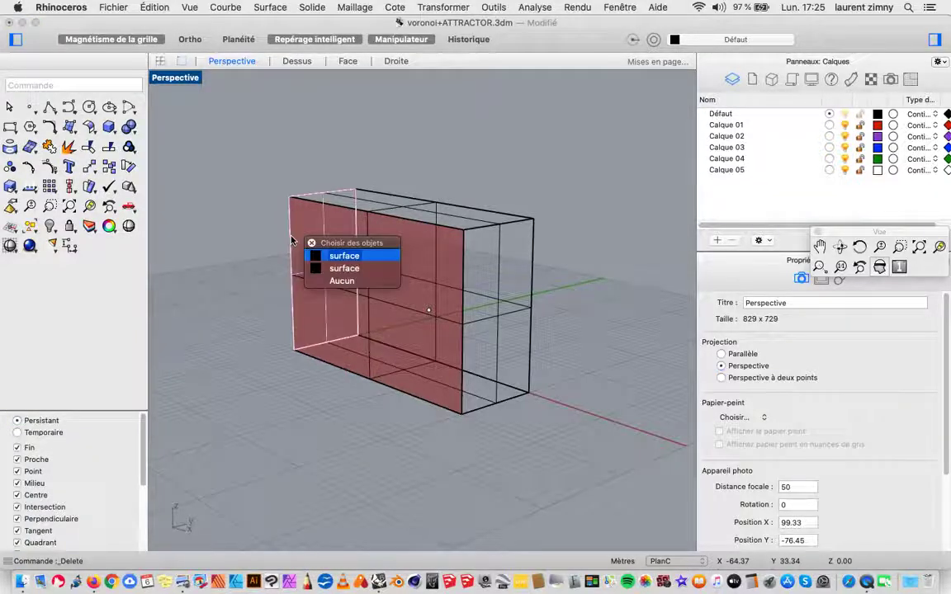
click(426, 223)
click(416, 260)
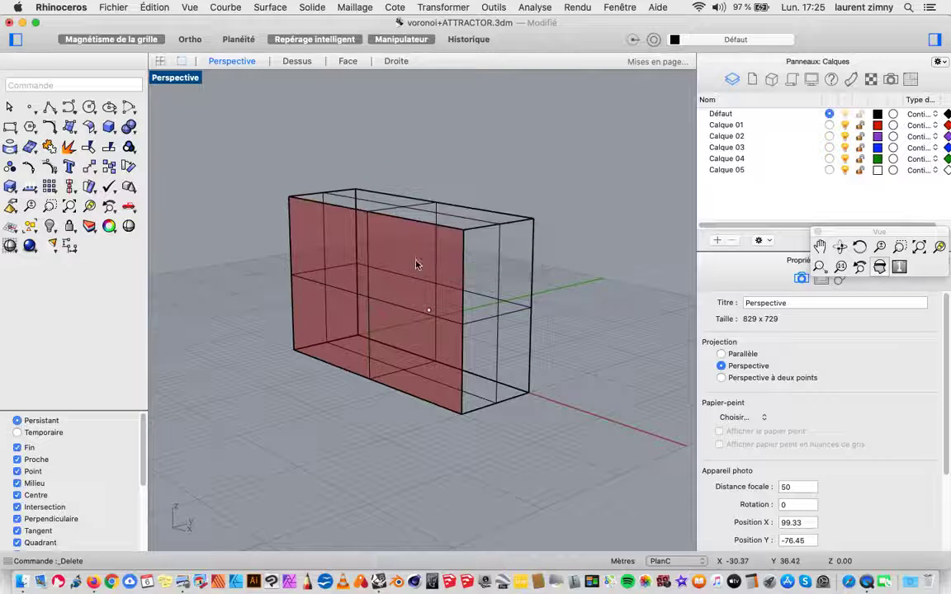
click(471, 288)
click(416, 403)
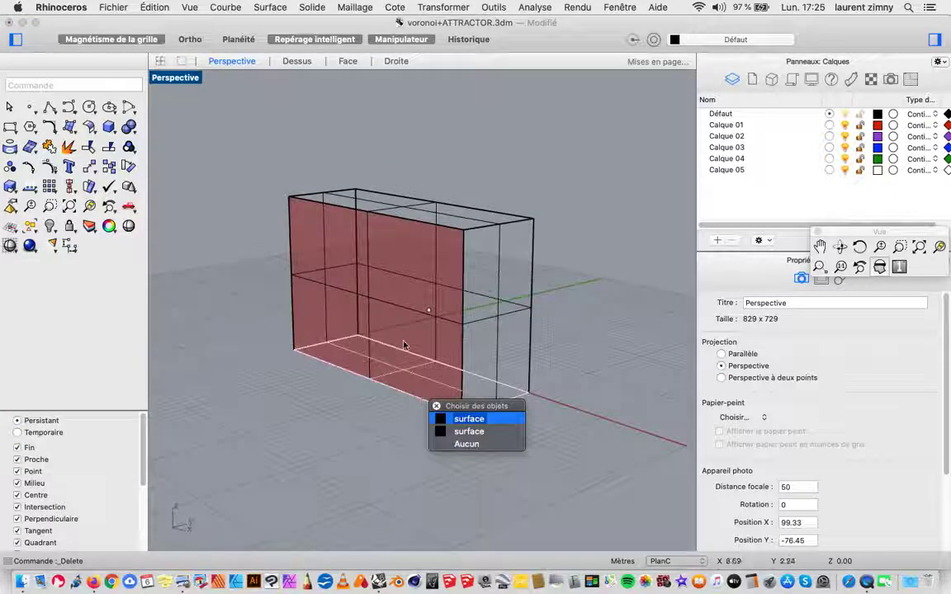
click(404, 338)
click(384, 389)
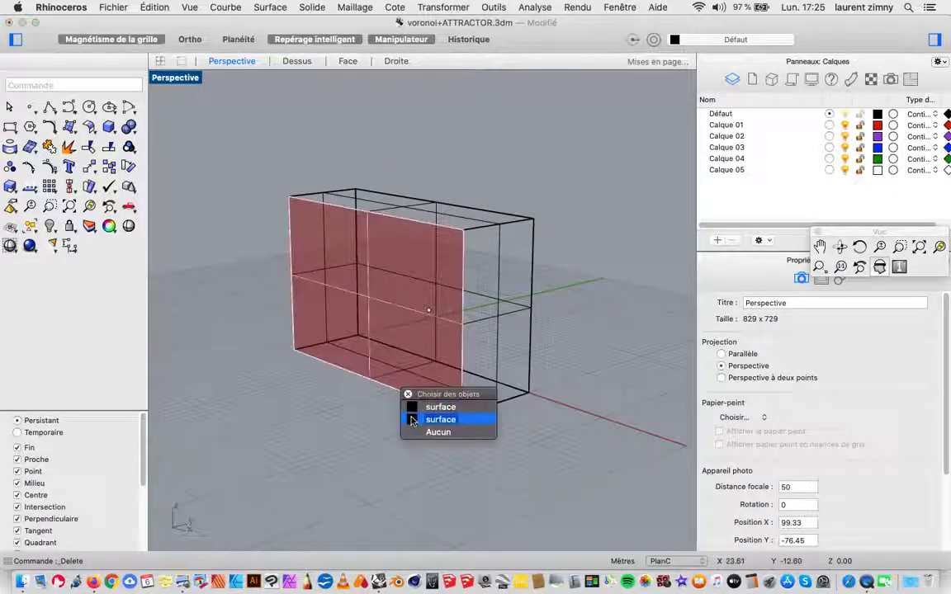
click(440, 420)
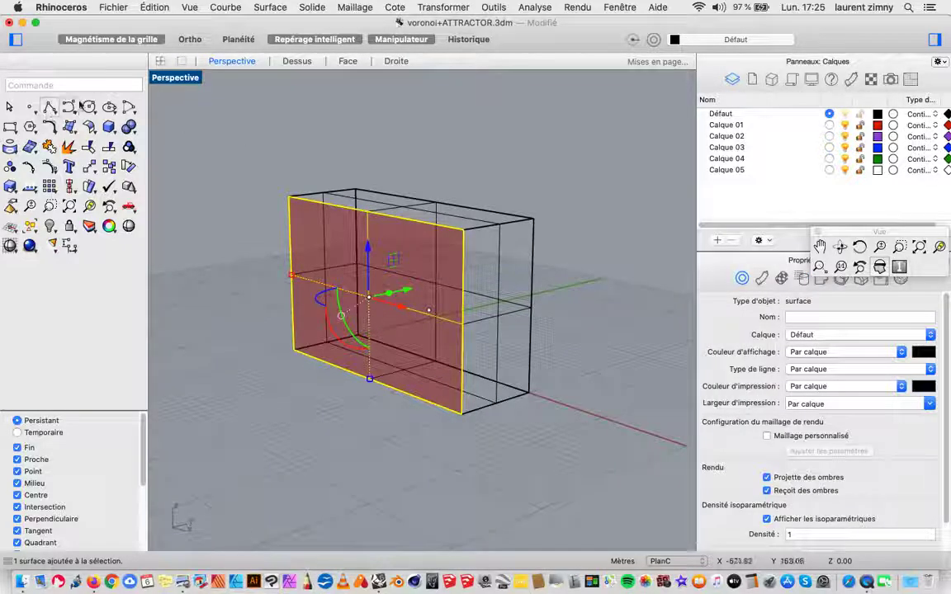
Step: Draw a wavy interpolated curve on the front surface, from its lower-left corner through two intermediate points to its upper-right corner
click(73, 111)
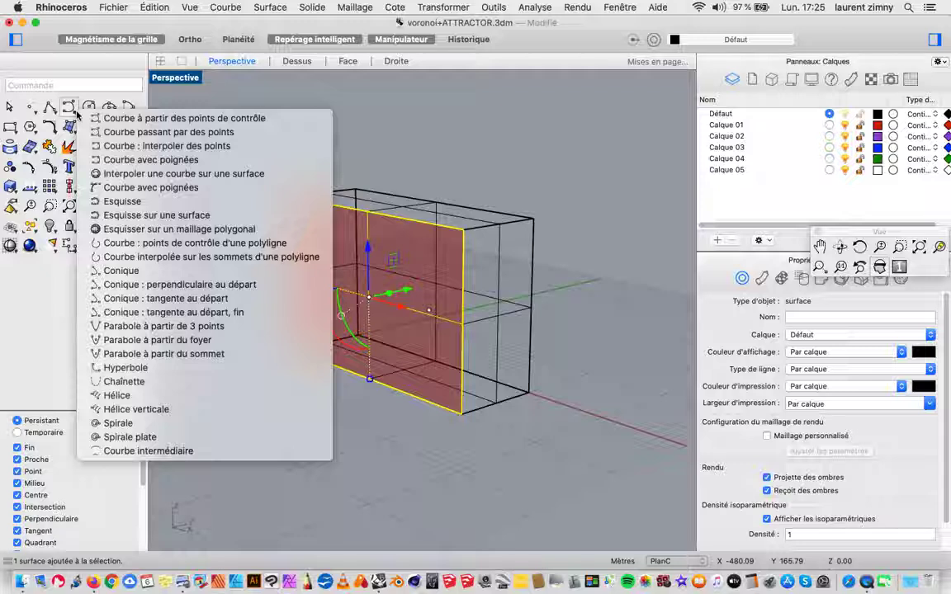
click(276, 174)
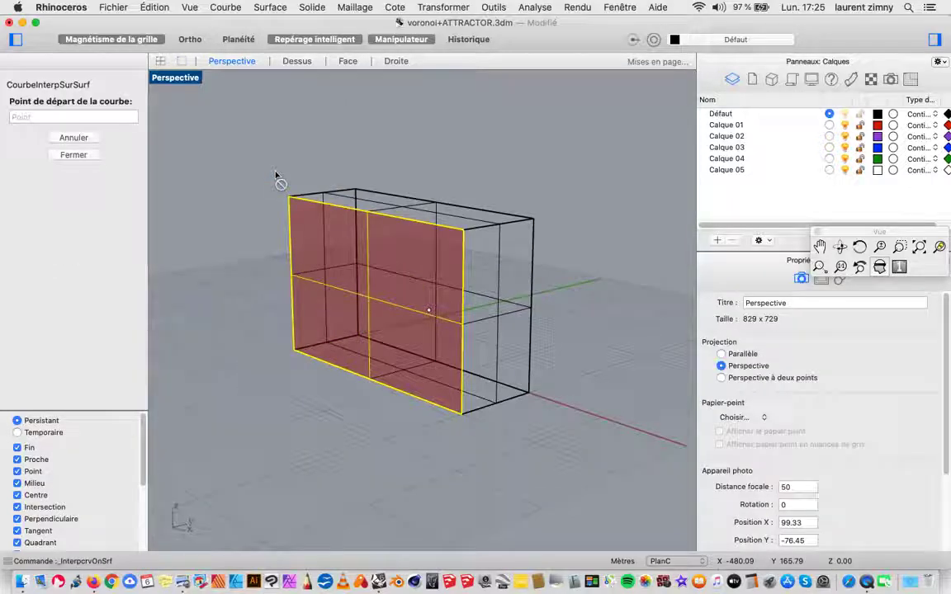
click(294, 349)
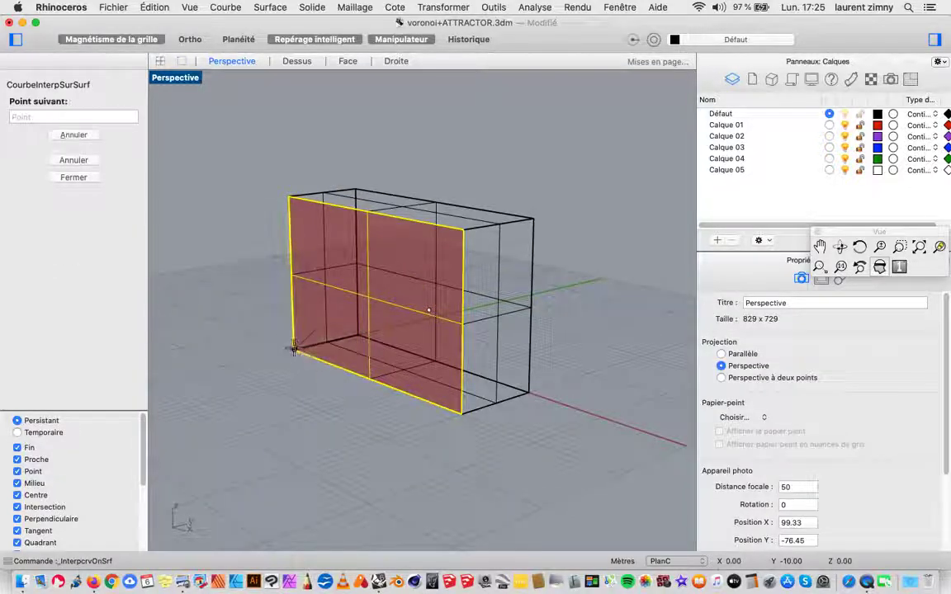
click(334, 265)
click(405, 292)
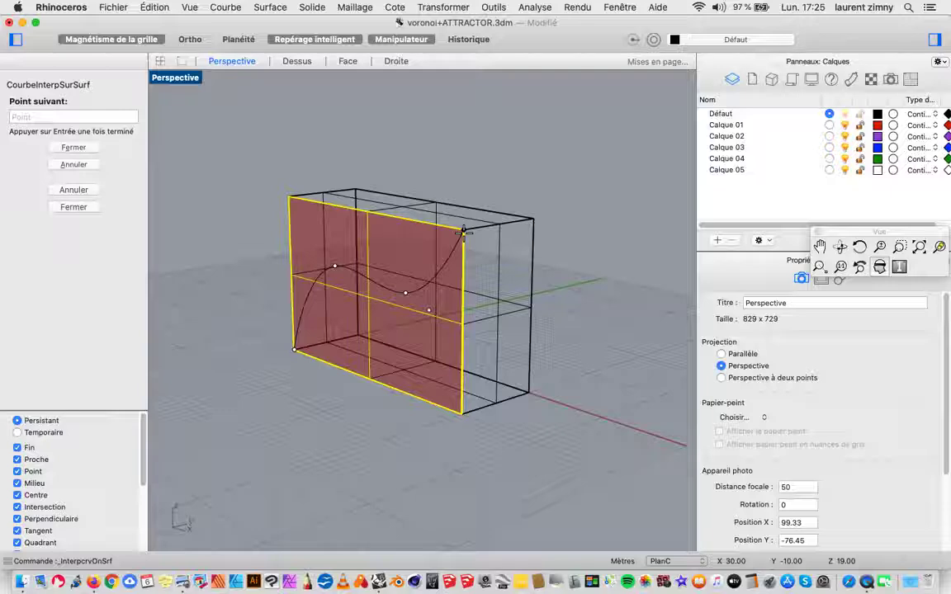
key(Return)
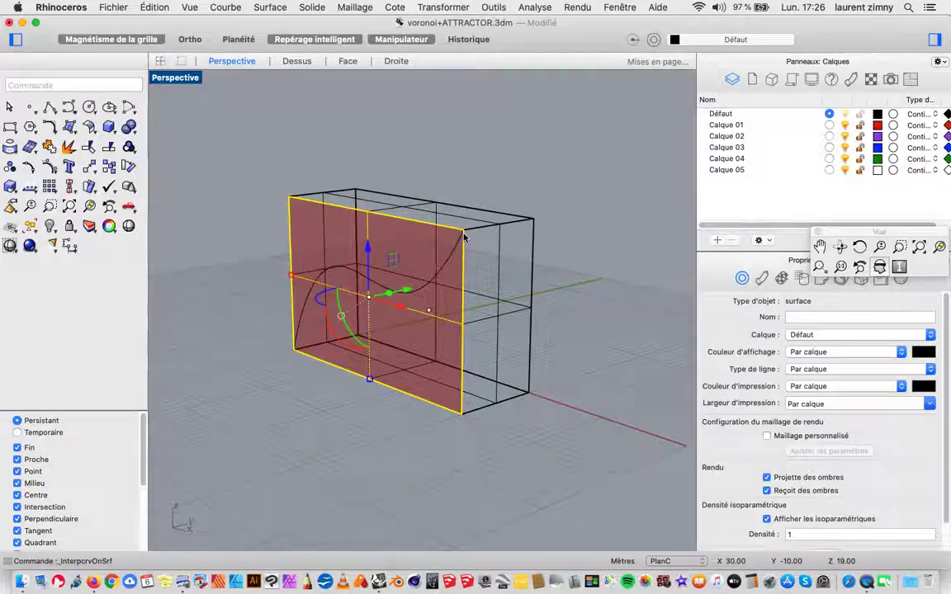
click(448, 174)
click(404, 289)
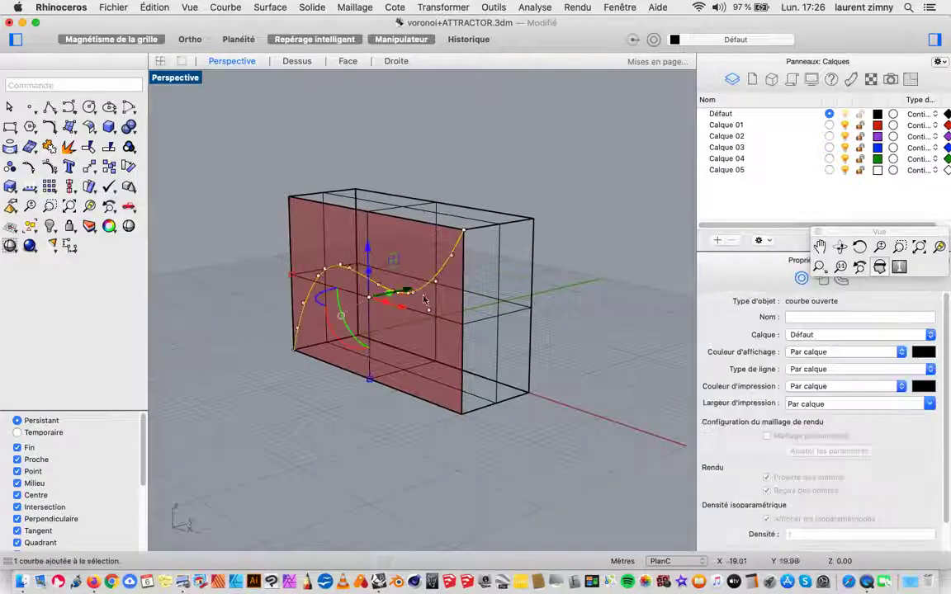
click(598, 237)
right_drag(598, 238, 608, 301)
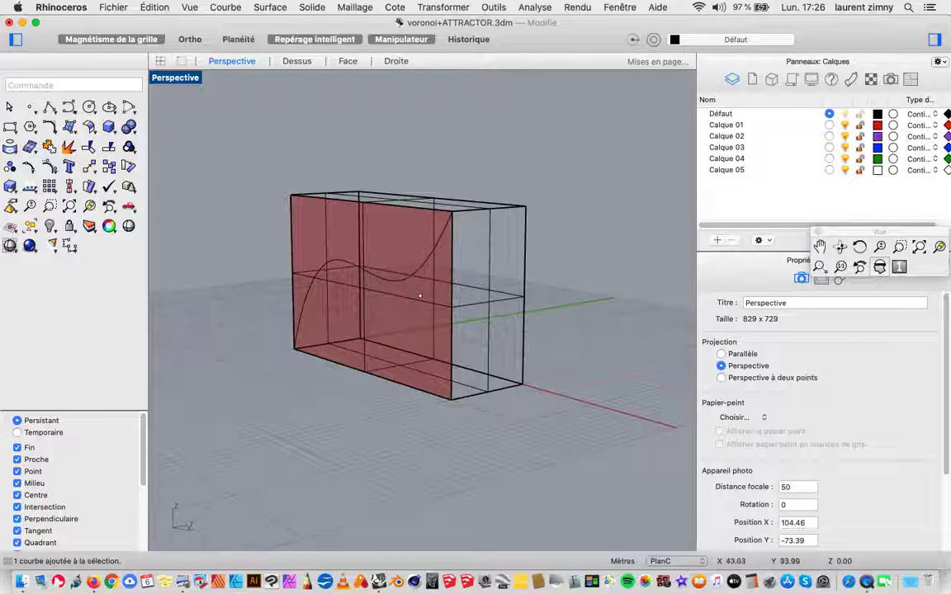
Step: Switch back to Grasshopper and place its window beside the Rhino box so that the canvas and front surface show together
drag(949, 95, 515, 33)
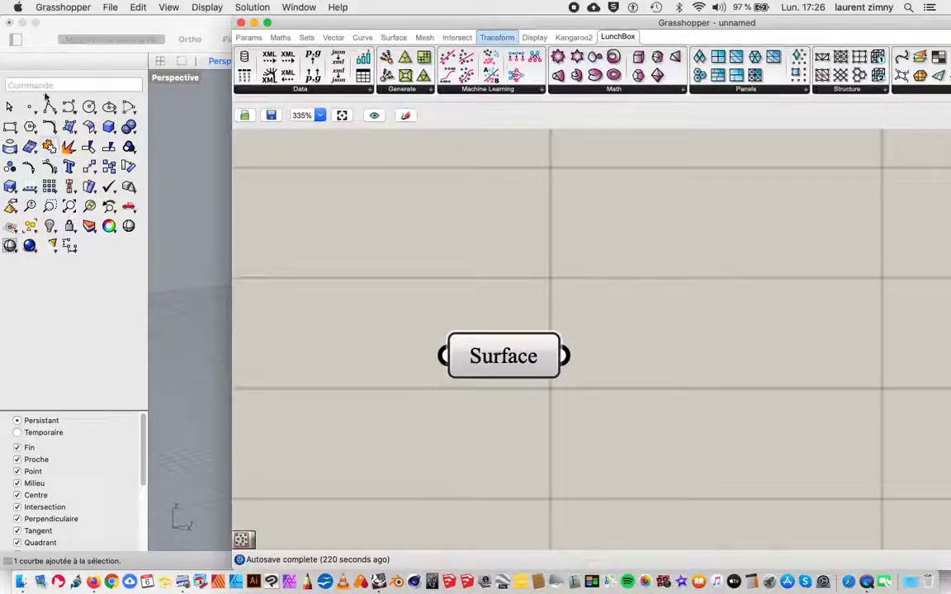
click(513, 353)
drag(434, 27, 665, 36)
scroll(629, 268, down, 5)
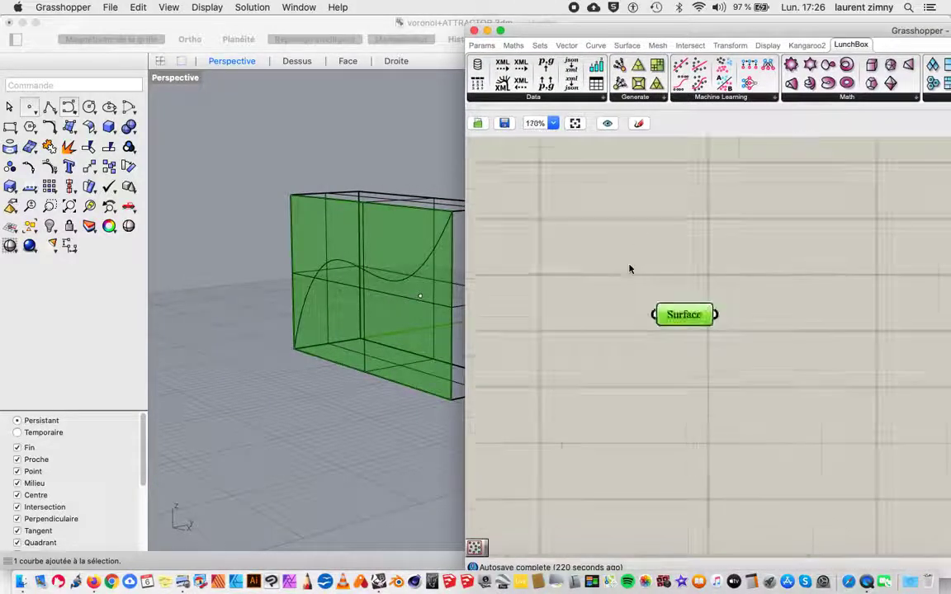
click(686, 269)
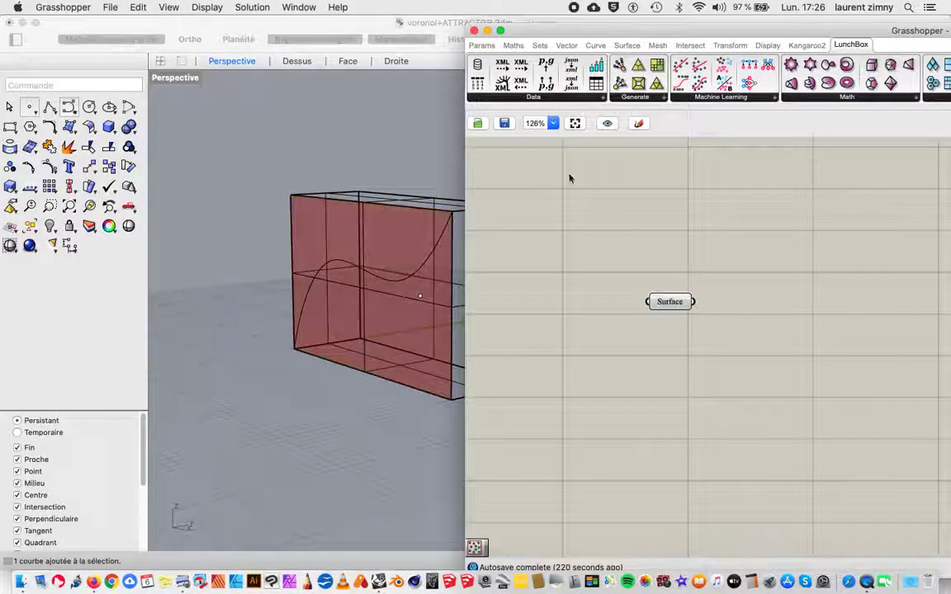
Step: Add a Curve parameter to the Grasshopper canvas below the Surface parameter
click(482, 46)
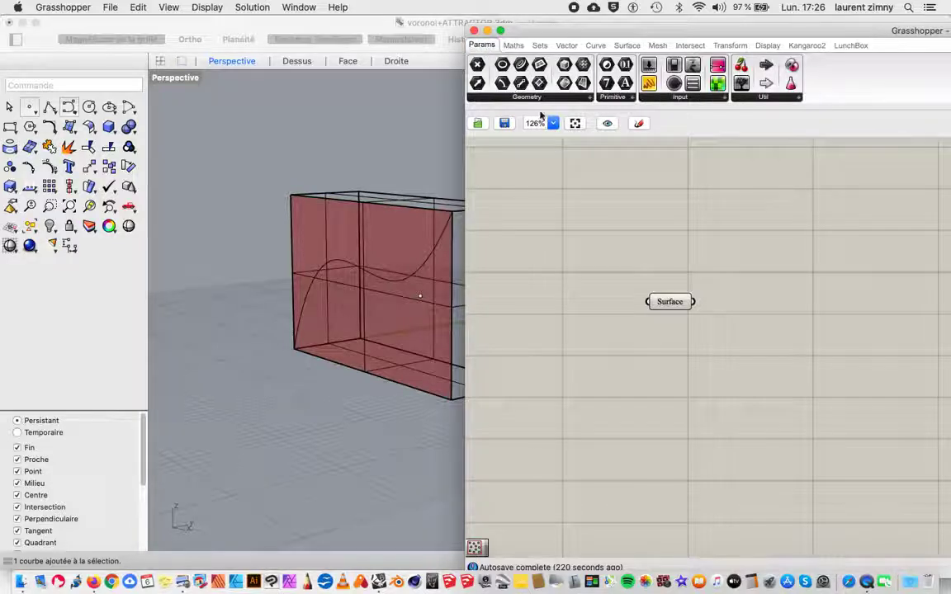
click(671, 302)
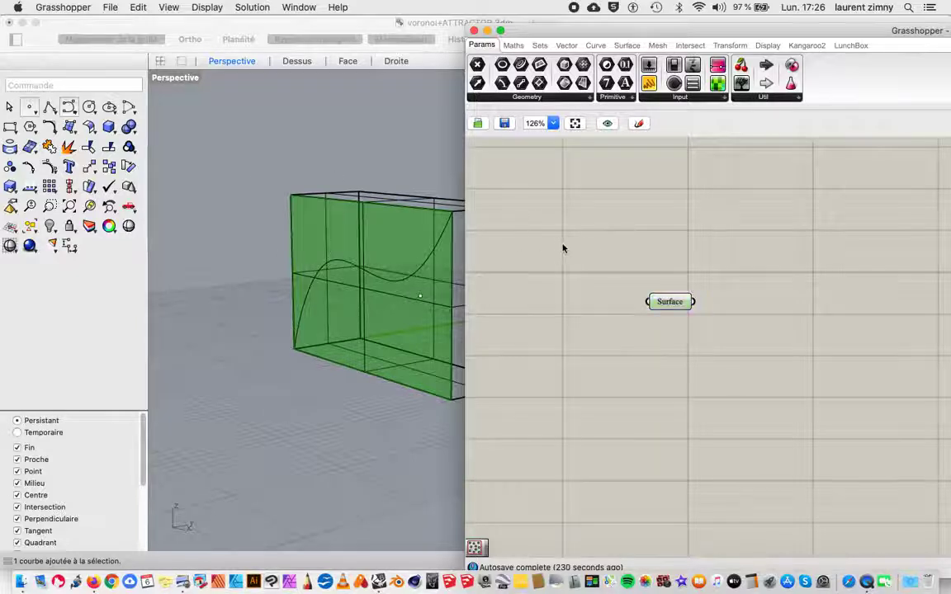
click(528, 239)
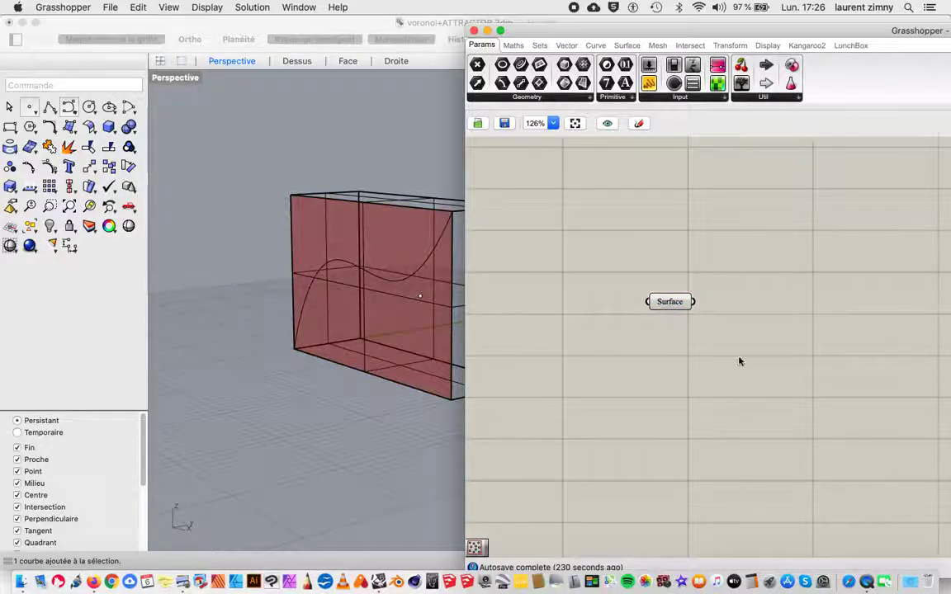
scroll(673, 356, down, 4)
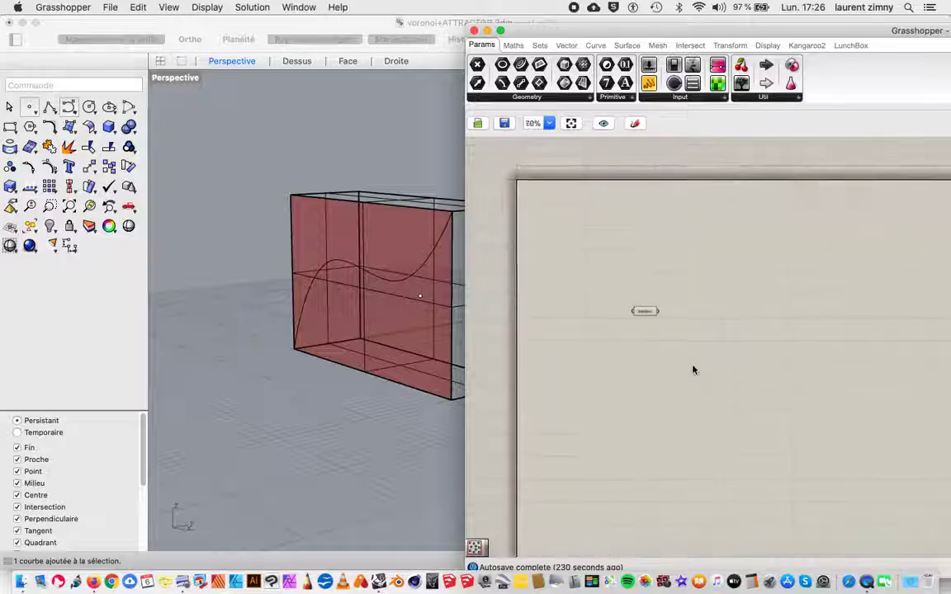
scroll(685, 361, up, 3)
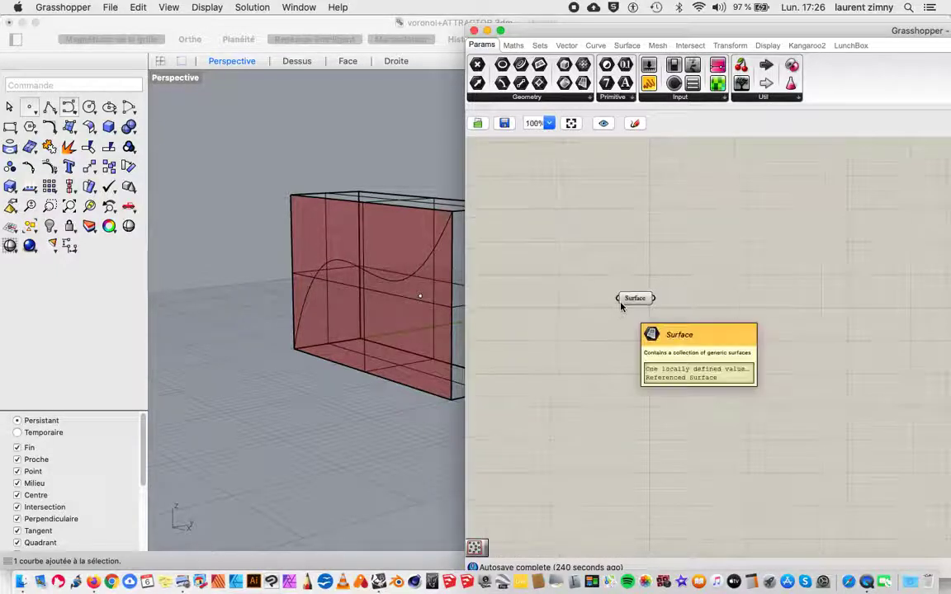
scroll(622, 307, up, 3)
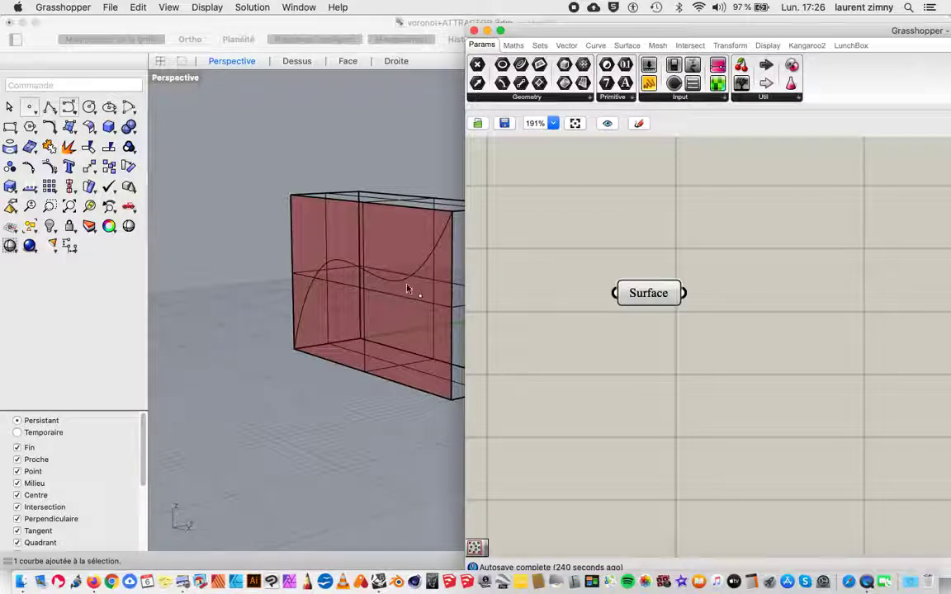
click(517, 97)
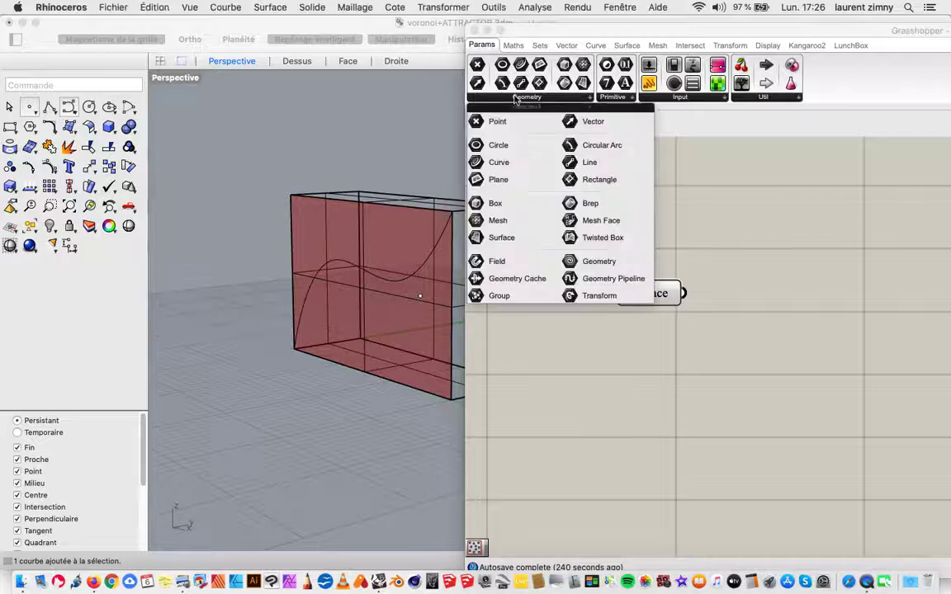
click(478, 163)
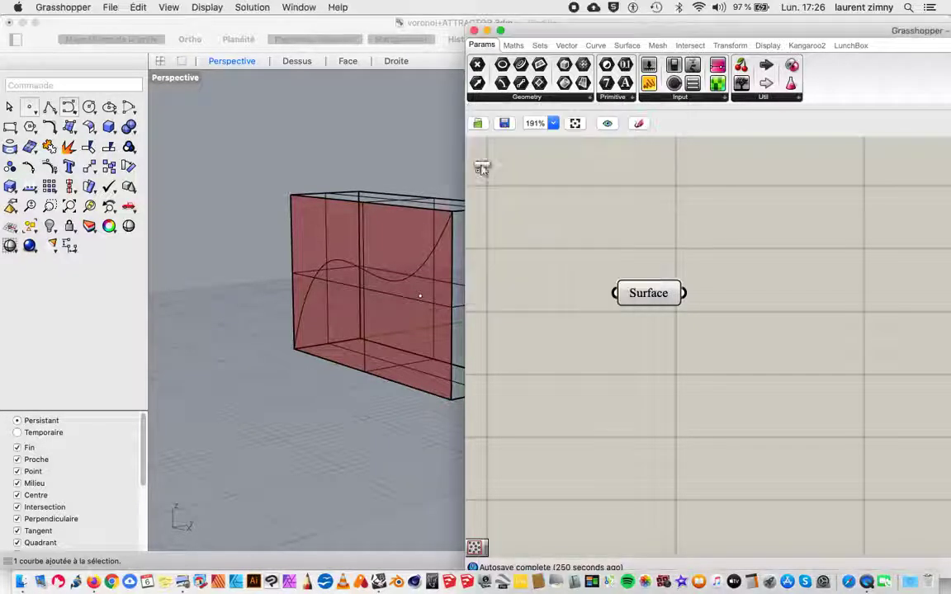
click(633, 389)
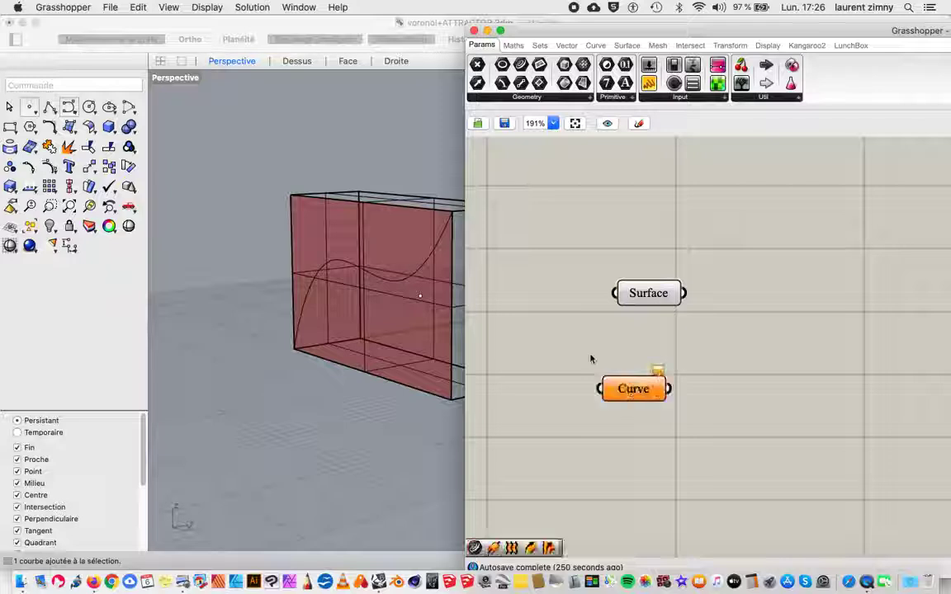
Step: Reference the curve drawn on the box's front surface in the Curve parameter as its single curve
click(619, 392)
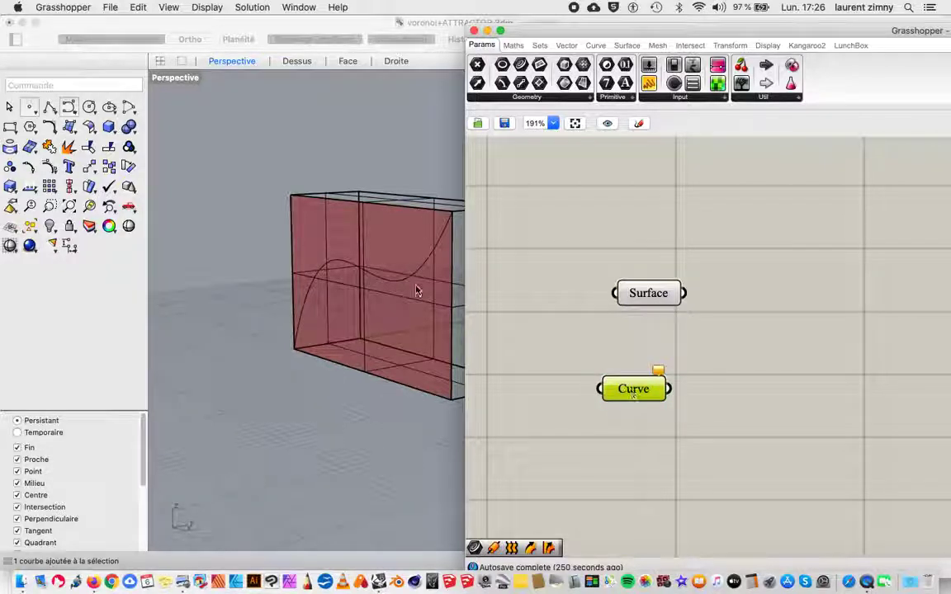
click(401, 285)
click(395, 285)
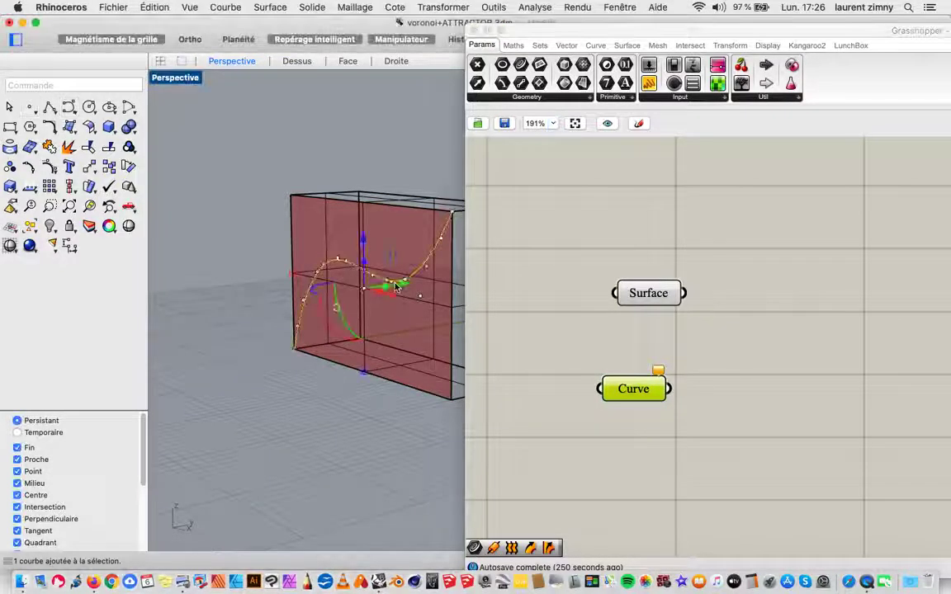
click(631, 389)
right_click(632, 391)
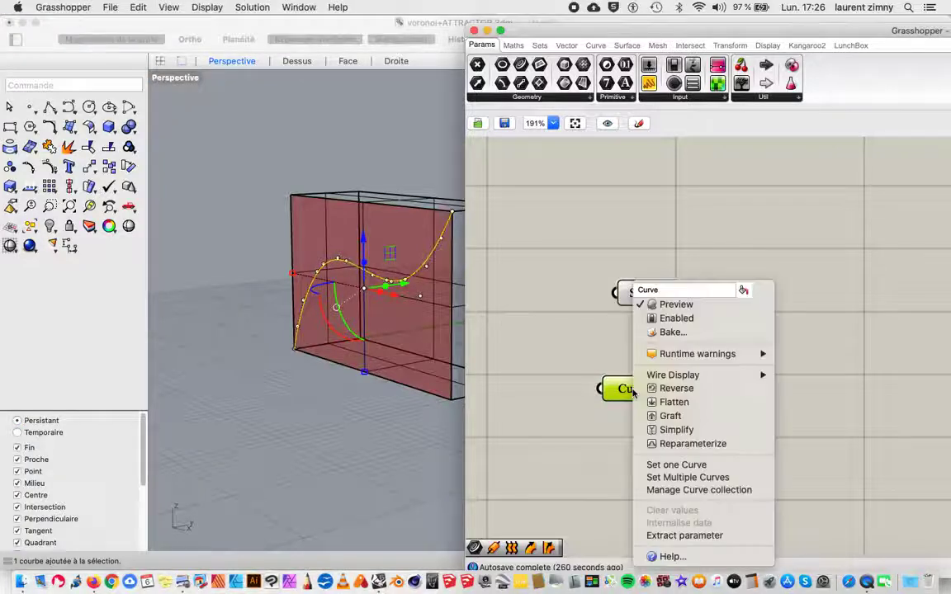
click(662, 466)
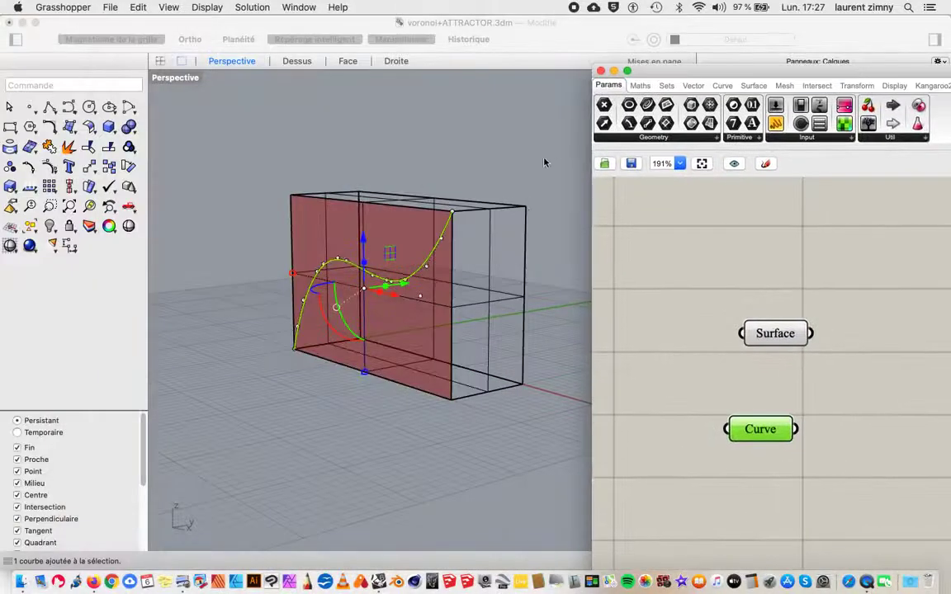
click(544, 162)
click(543, 235)
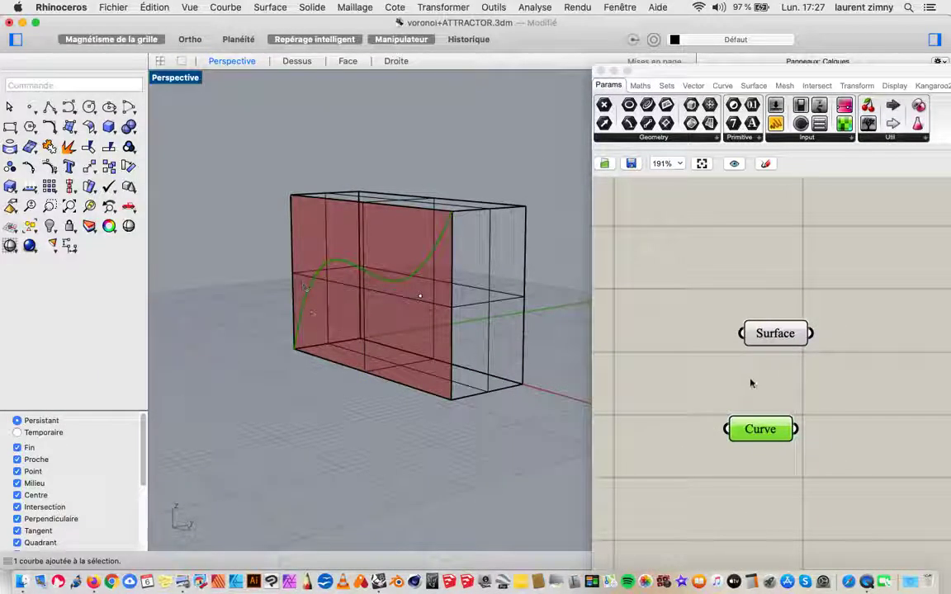
click(781, 339)
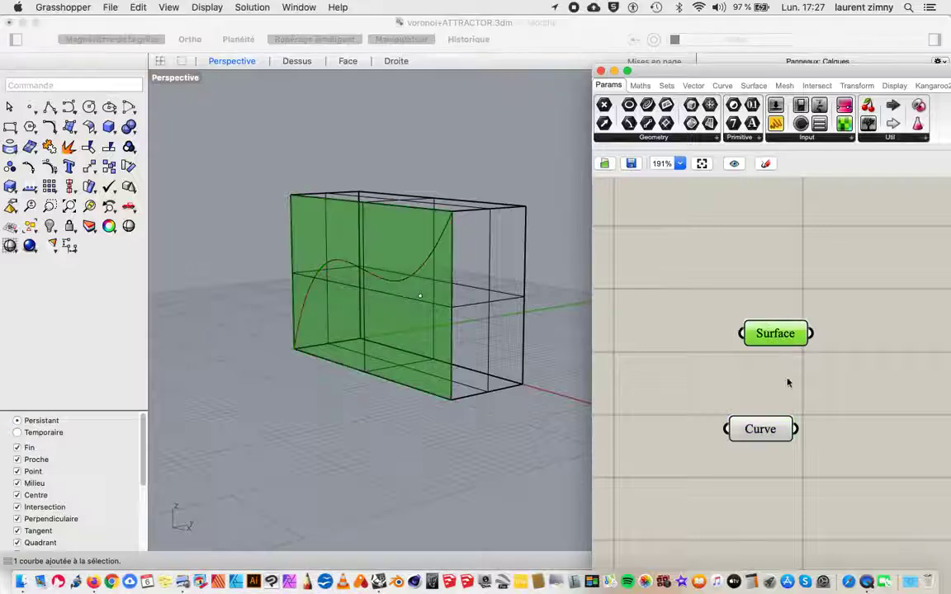
Step: Add a LunchBox Hexagon Cells component to the canvas, to the right of the Surface parameter
click(764, 424)
scroll(764, 425, left, 4)
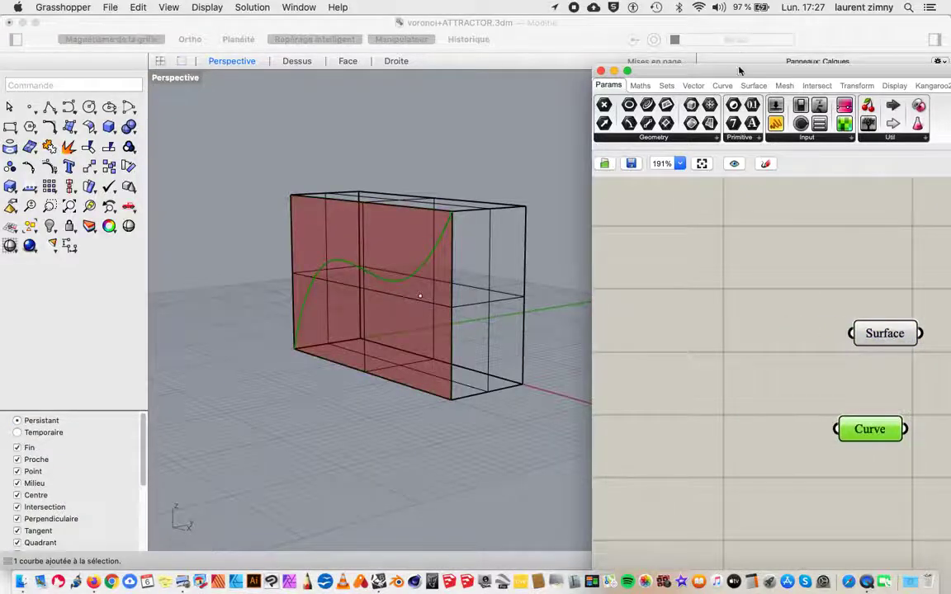
drag(739, 71, 657, 53)
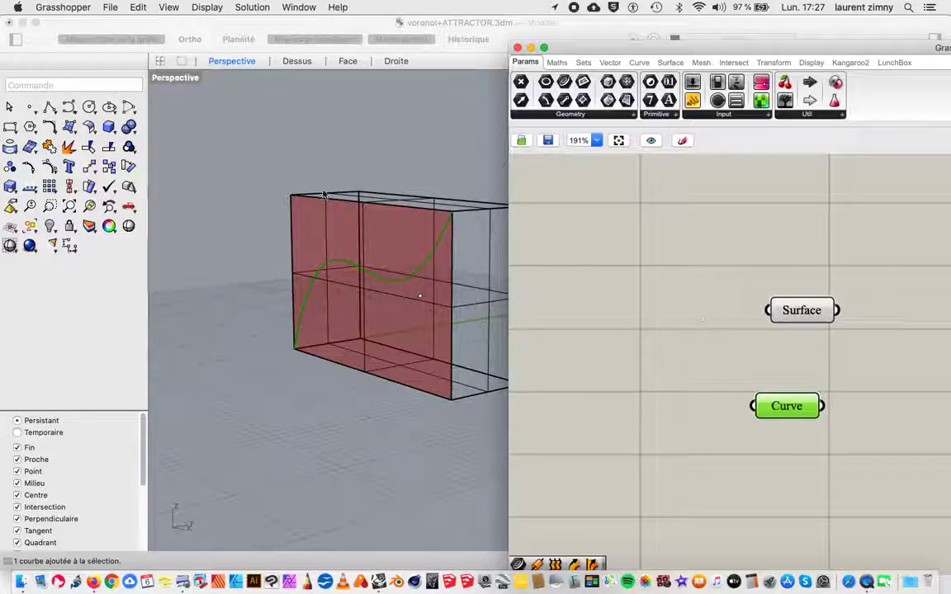
scroll(309, 212, down, 6)
right_drag(427, 180, 442, 197)
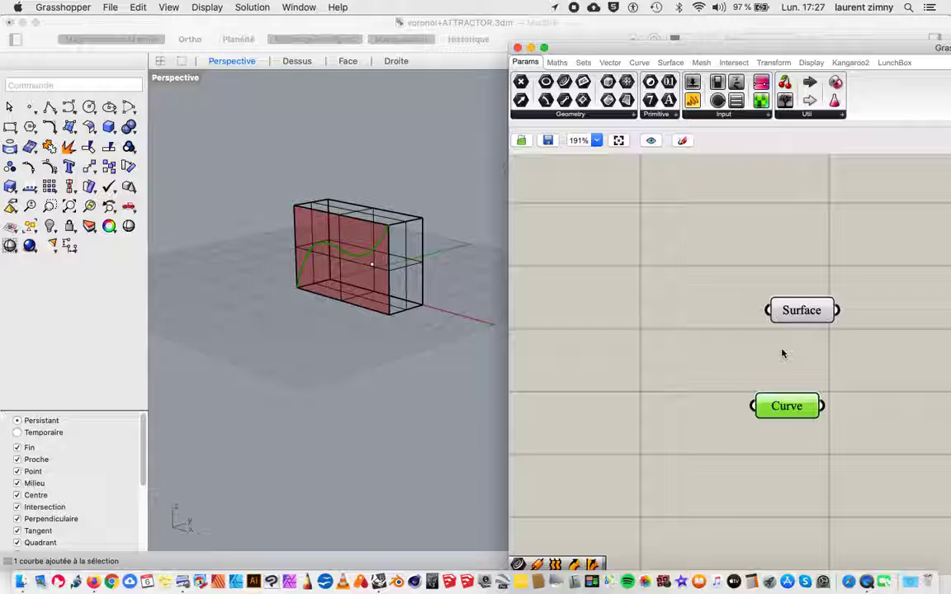
scroll(660, 268, up, 1)
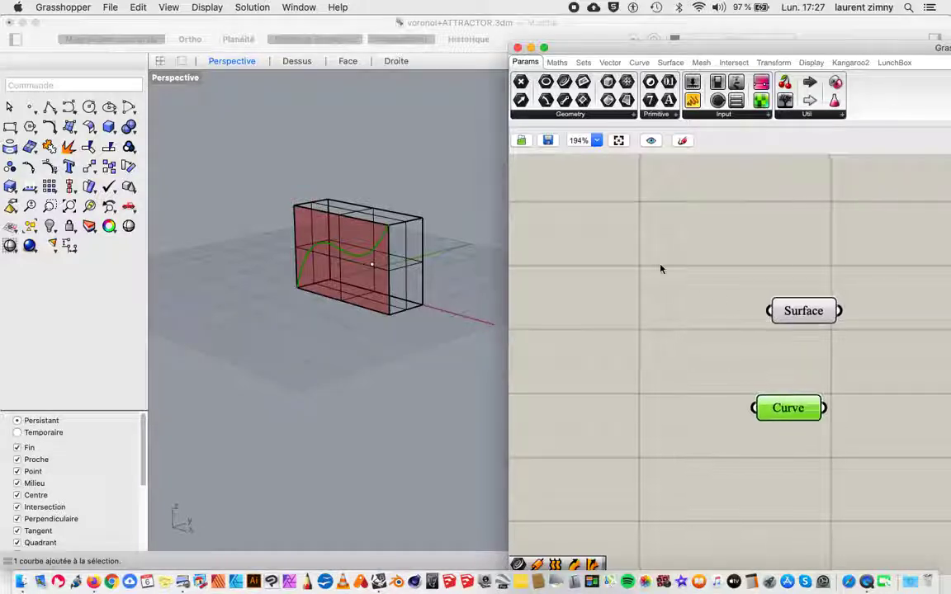
click(894, 63)
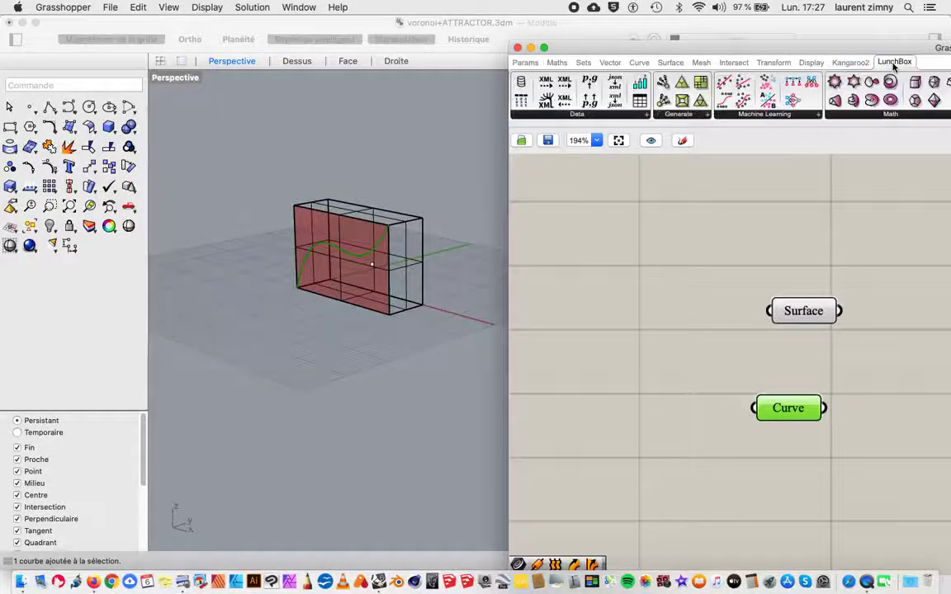
drag(891, 47, 591, 32)
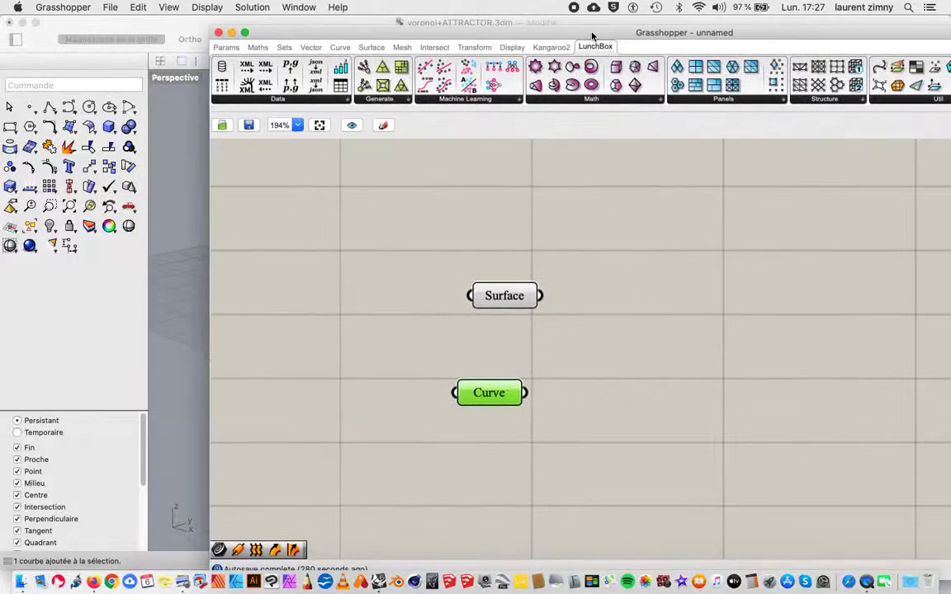
click(702, 99)
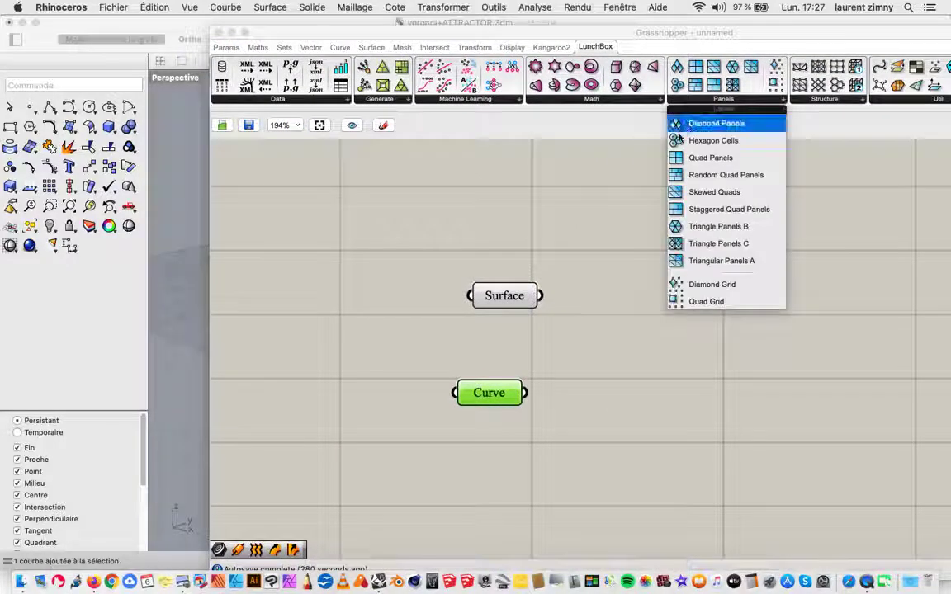
click(678, 141)
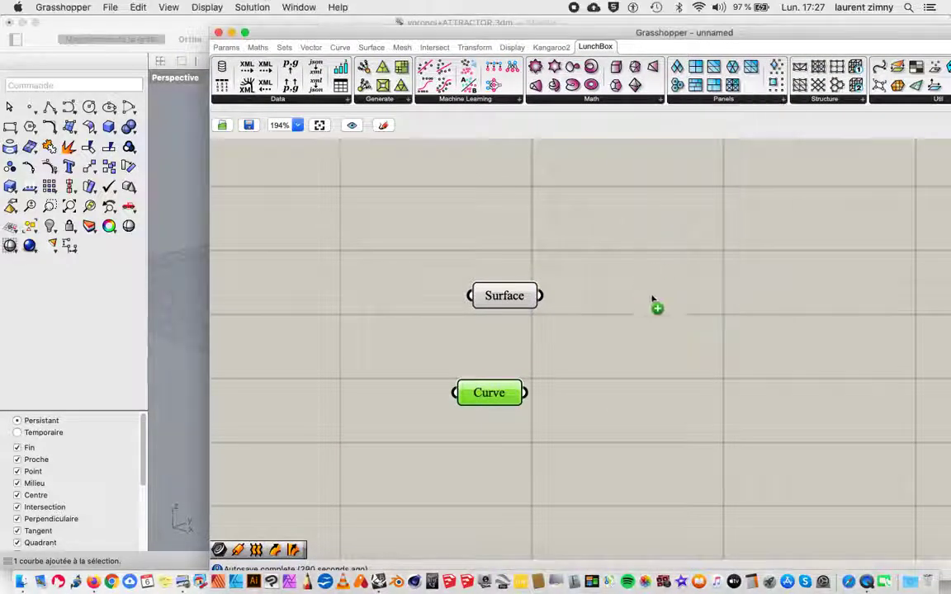
click(675, 307)
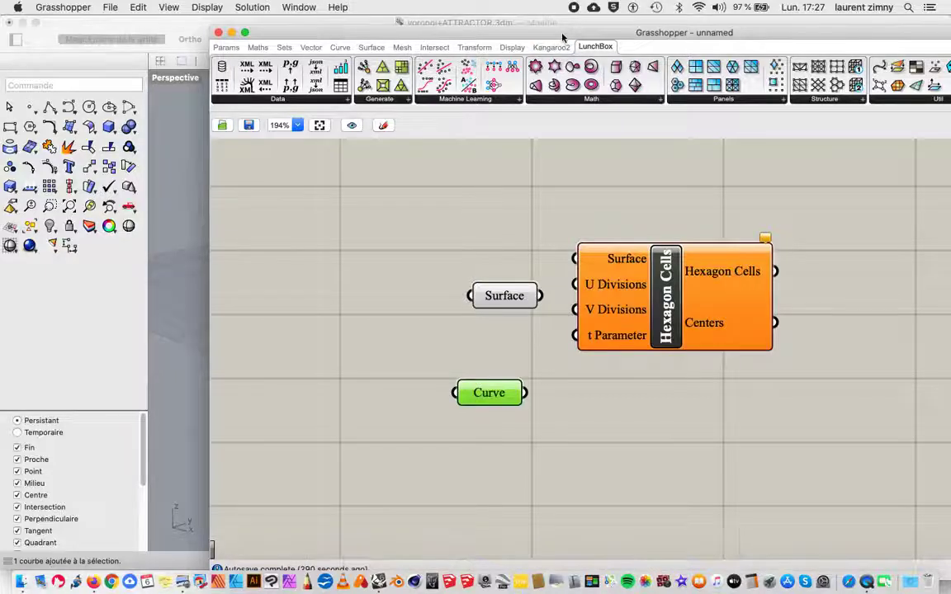
Step: Move the Surface parameter up and away from Hexagon Cells, and connect it to that component's Surface input
drag(563, 32, 628, 36)
scroll(695, 251, down, 1)
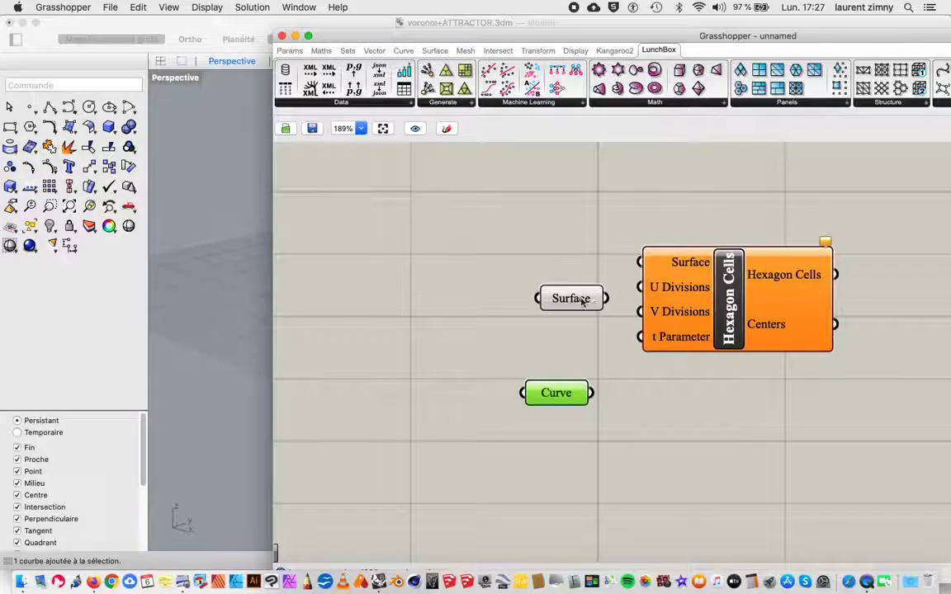
drag(580, 298, 551, 253)
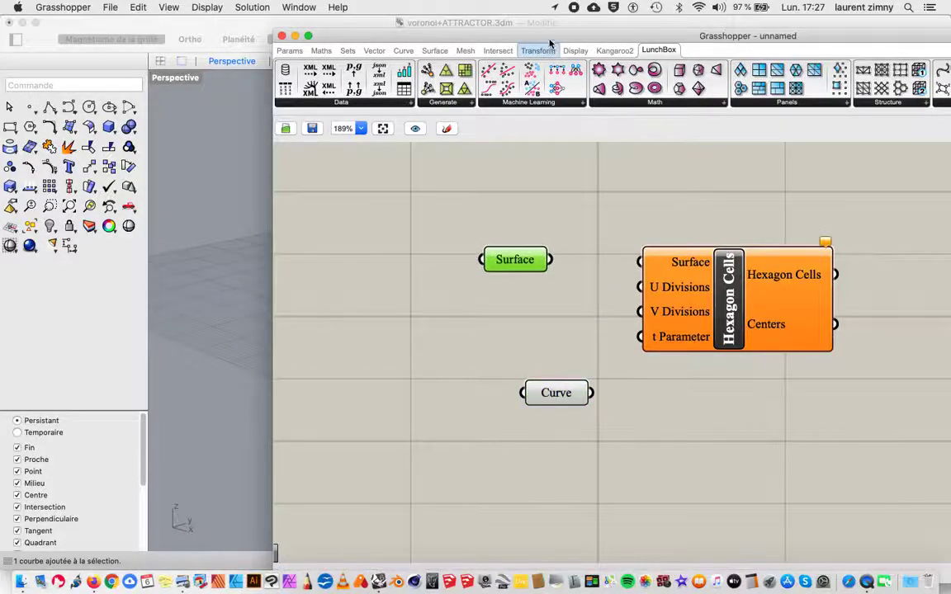
drag(549, 37, 693, 33)
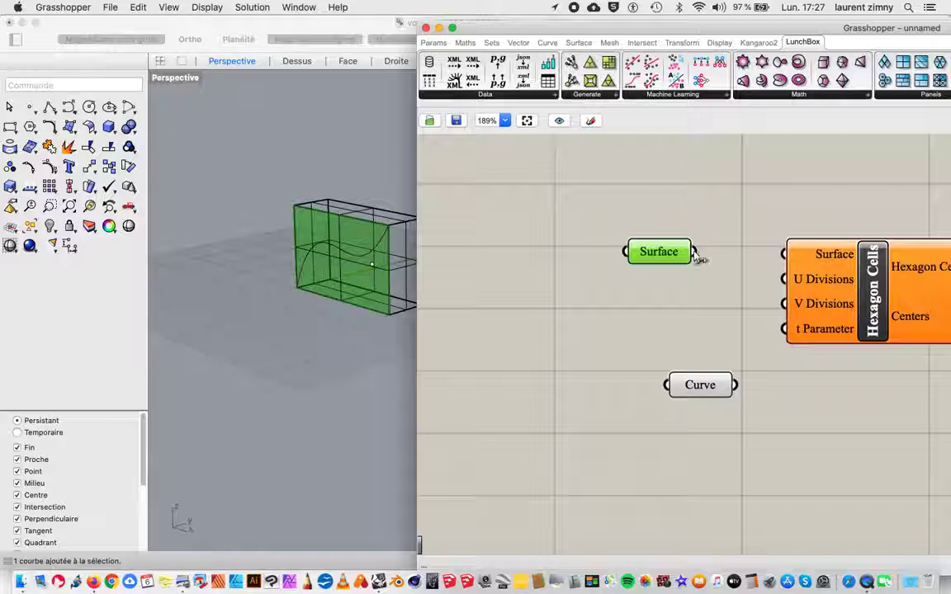
drag(697, 253, 782, 254)
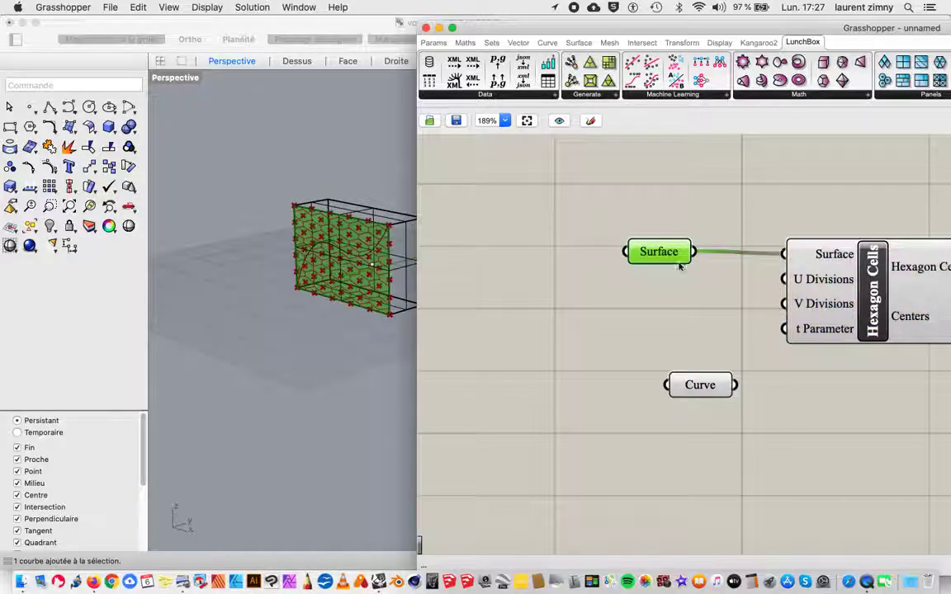
right_drag(334, 248, 370, 277)
scroll(370, 278, up, 5)
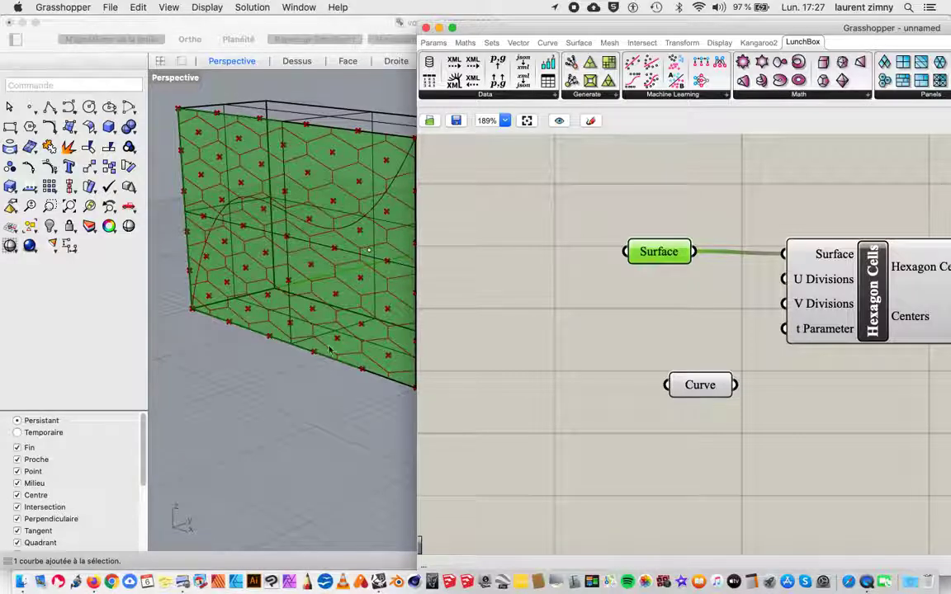
Step: Add two Number Sliders with value 30 and connect them to the U Divisions and V Divisions inputs of Hexagon Cells
drag(505, 28, 548, 33)
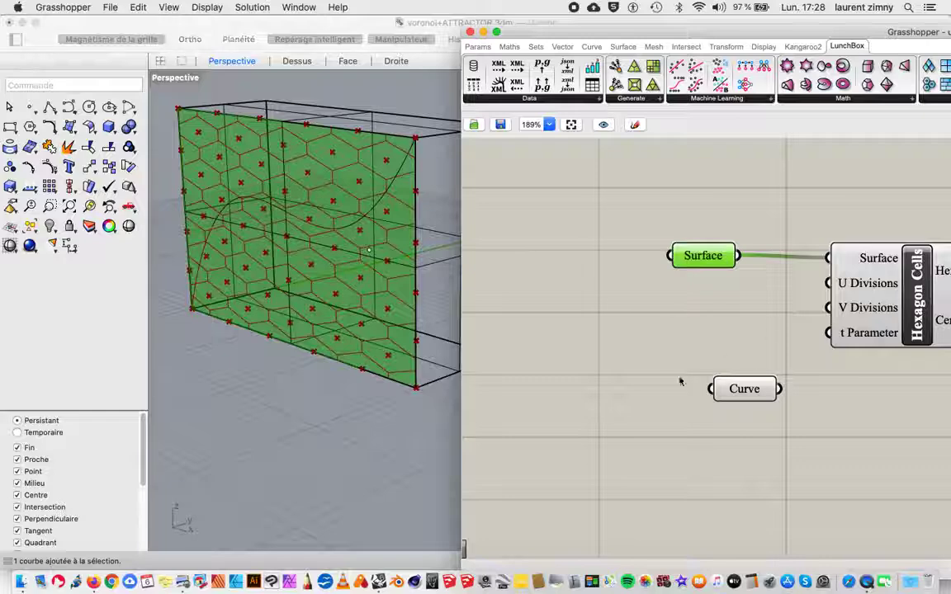
click(689, 340)
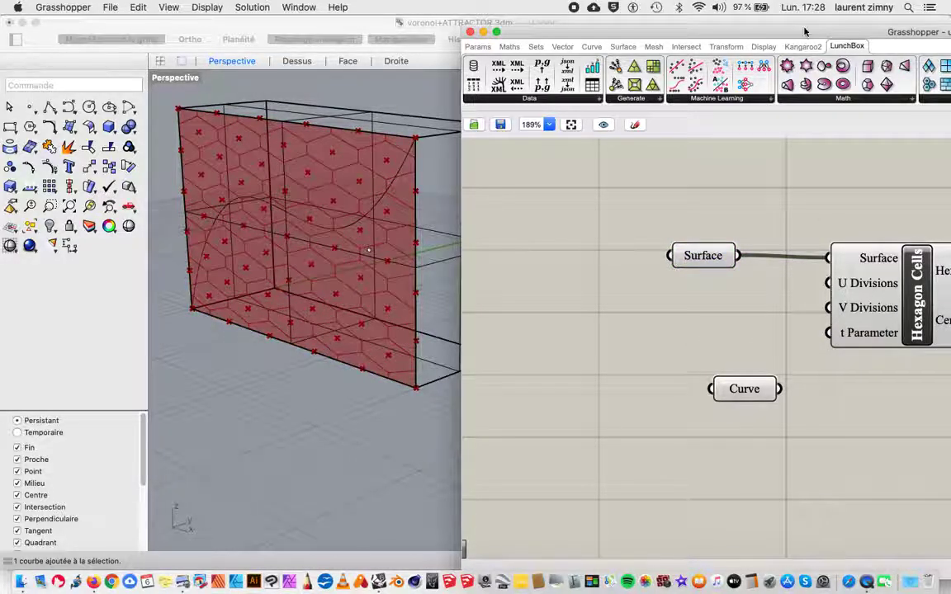
drag(804, 32, 723, 23)
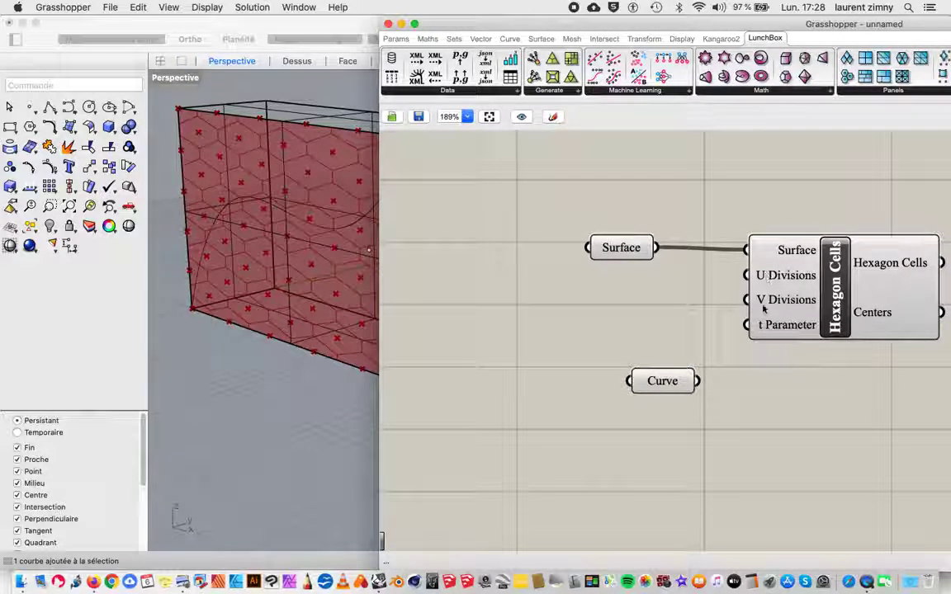
double_click(538, 320)
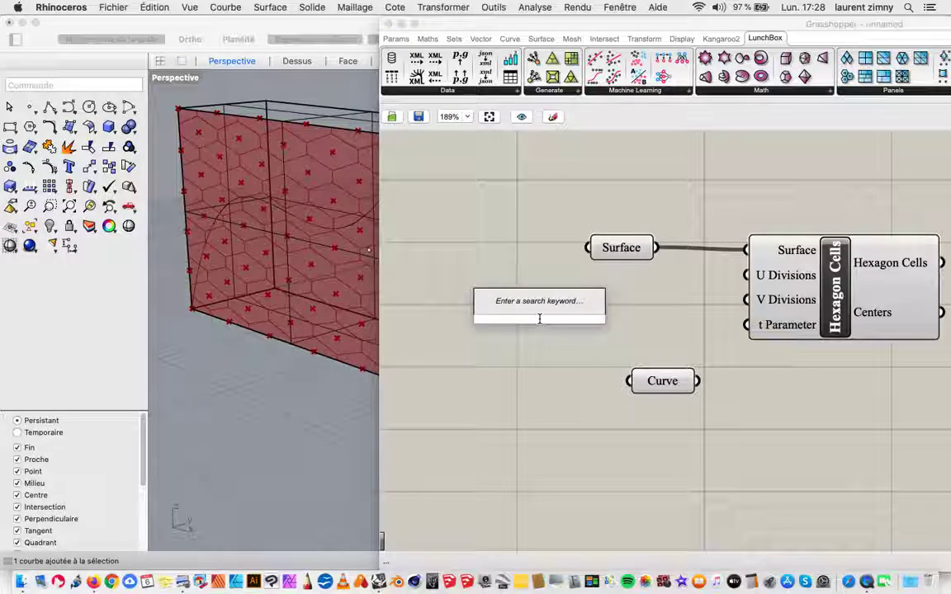
text(30)
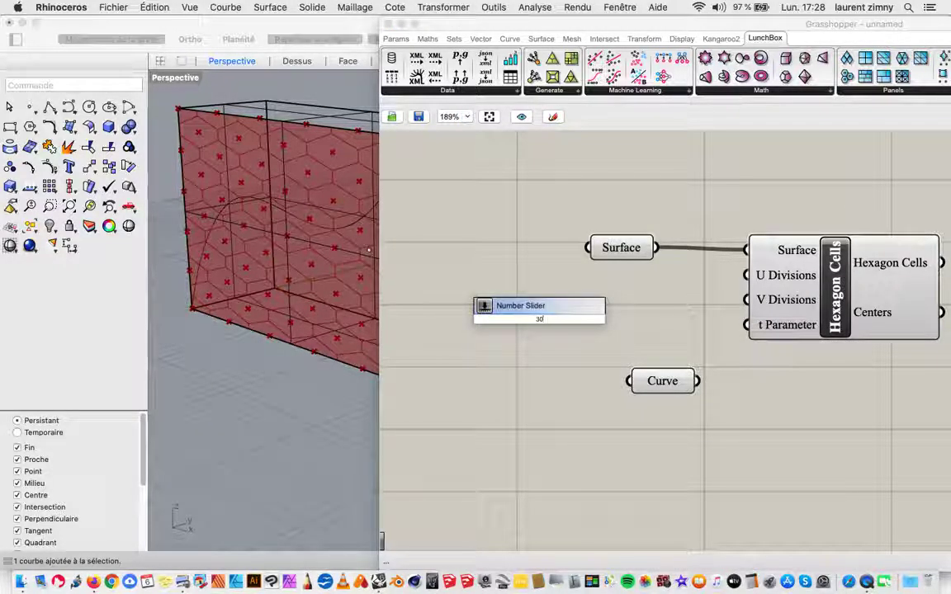
key(Return)
drag(480, 321, 472, 343)
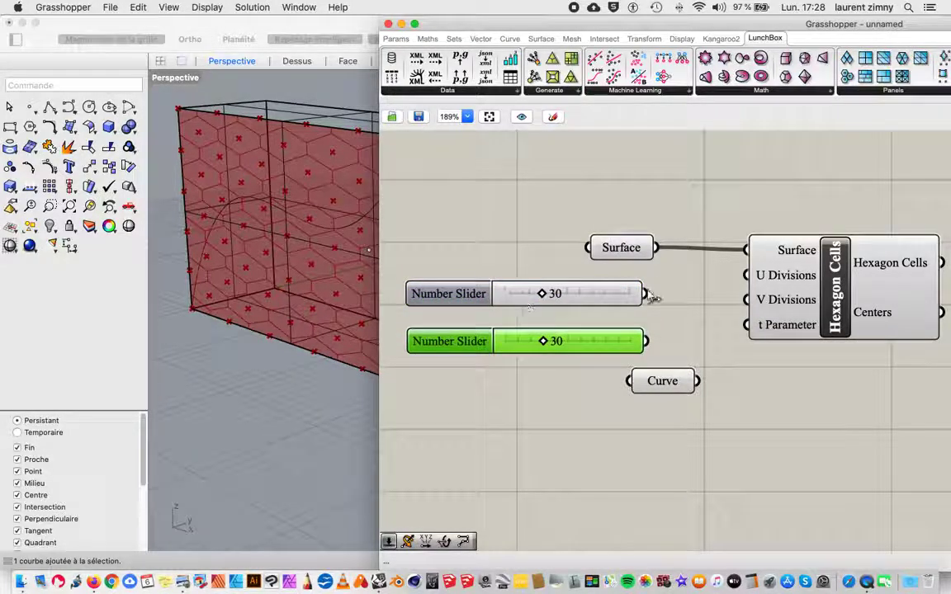
drag(645, 294, 747, 274)
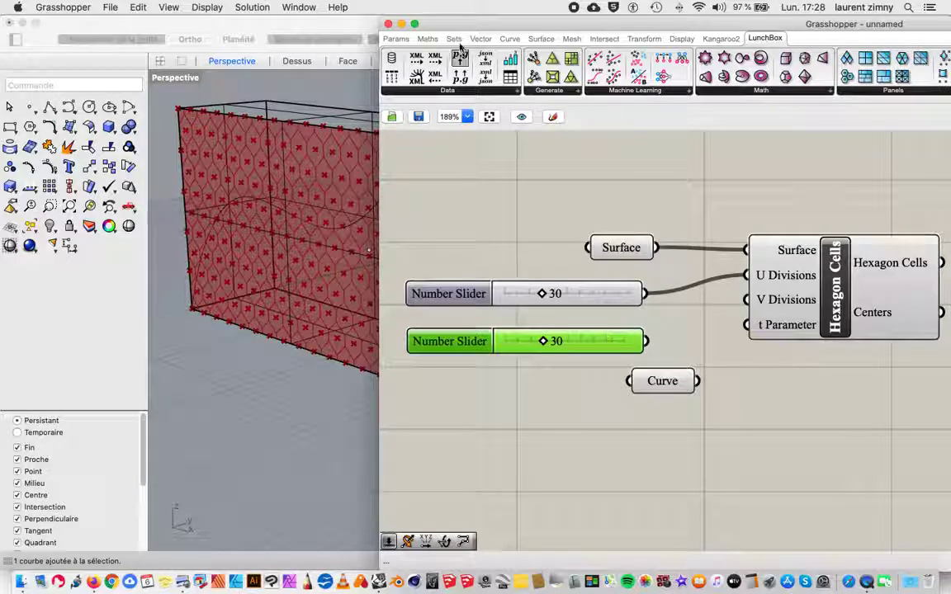
drag(648, 343, 747, 299)
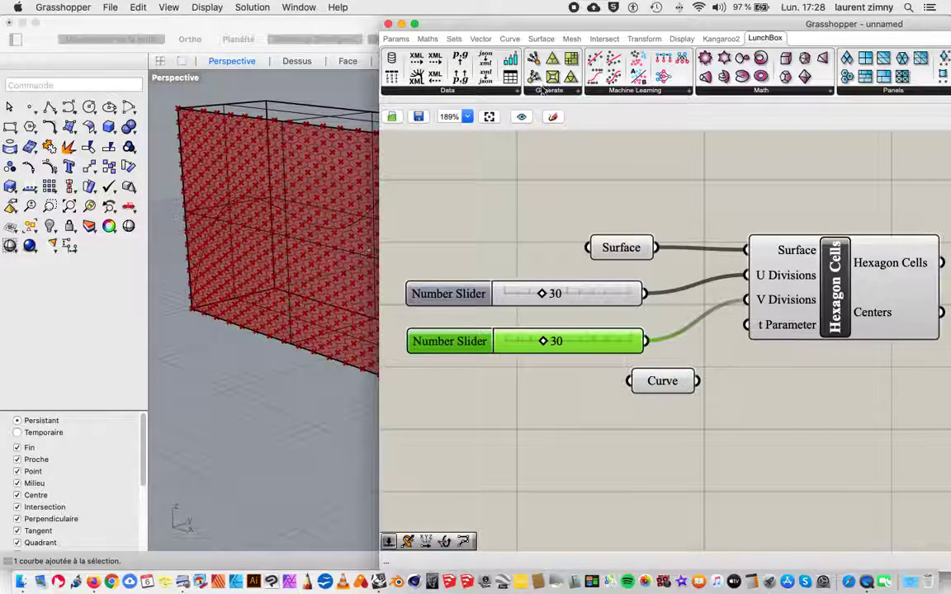
Step: Set the U Divisions slider to 8 and the V Divisions slider to 4
drag(521, 28, 662, 39)
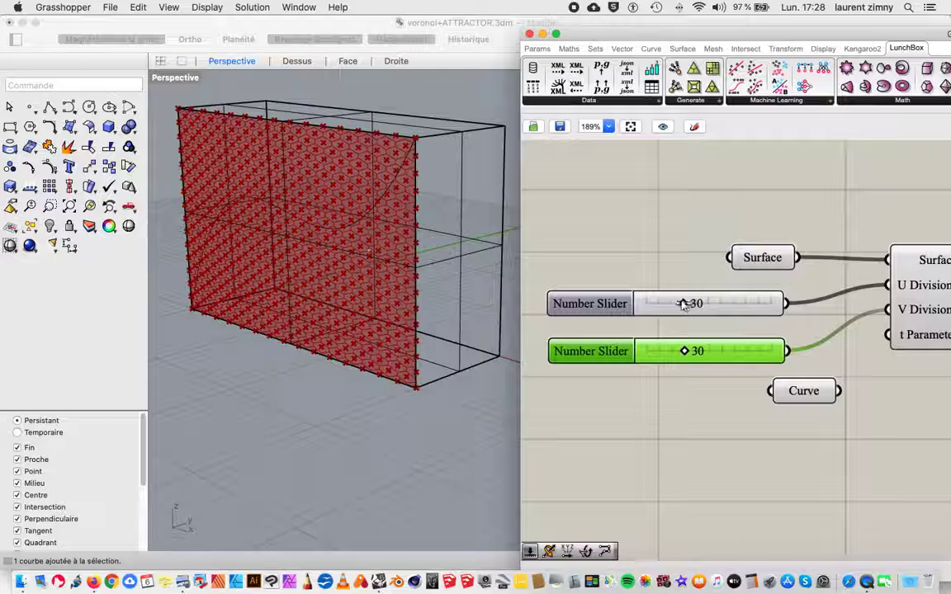
drag(685, 303, 671, 304)
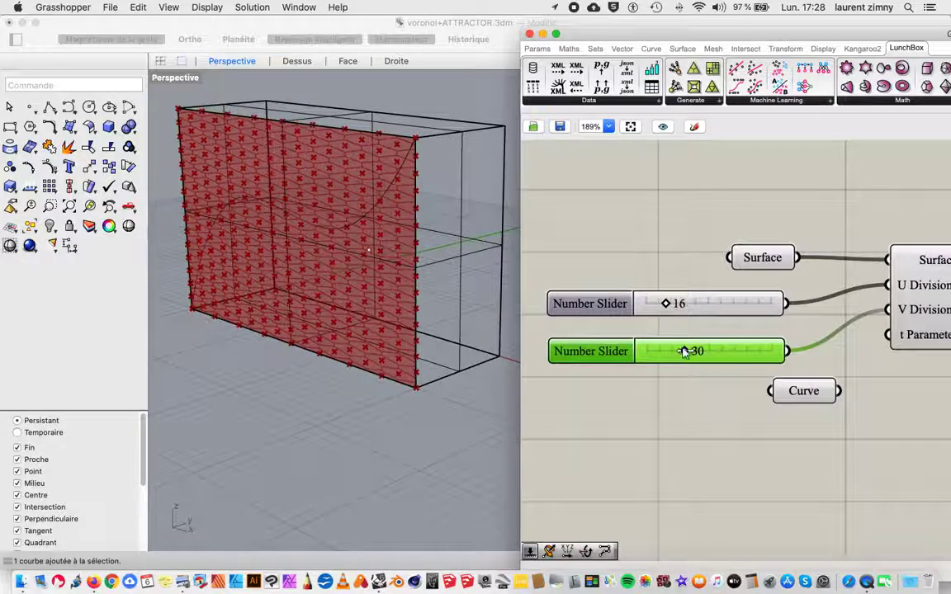
drag(684, 352, 656, 356)
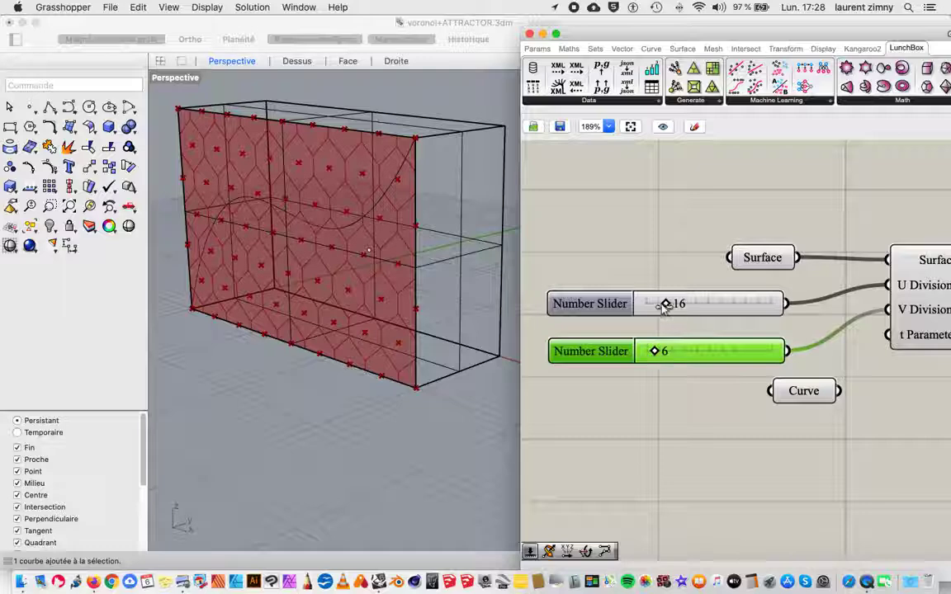
drag(664, 303, 656, 304)
drag(655, 353, 651, 352)
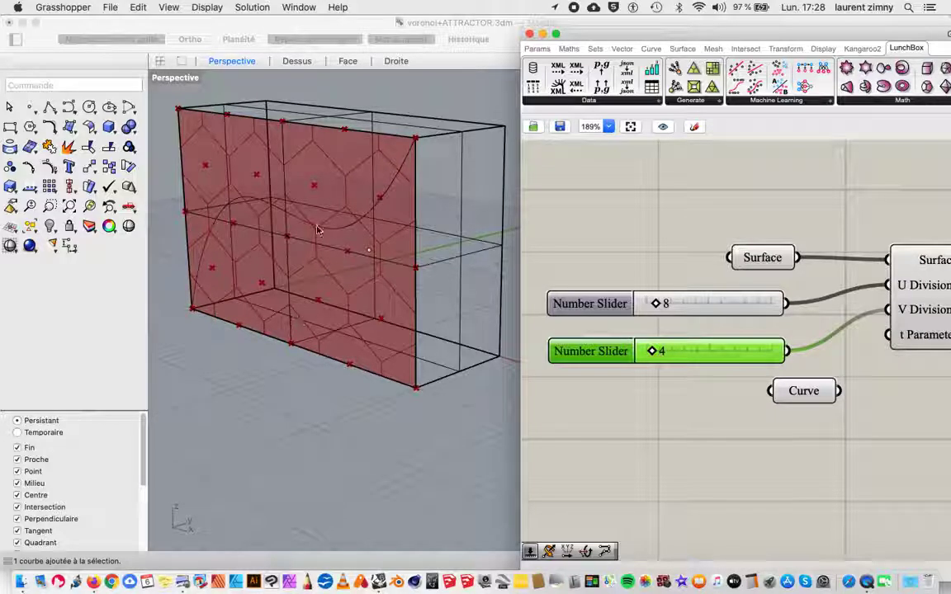
drag(606, 37, 570, 29)
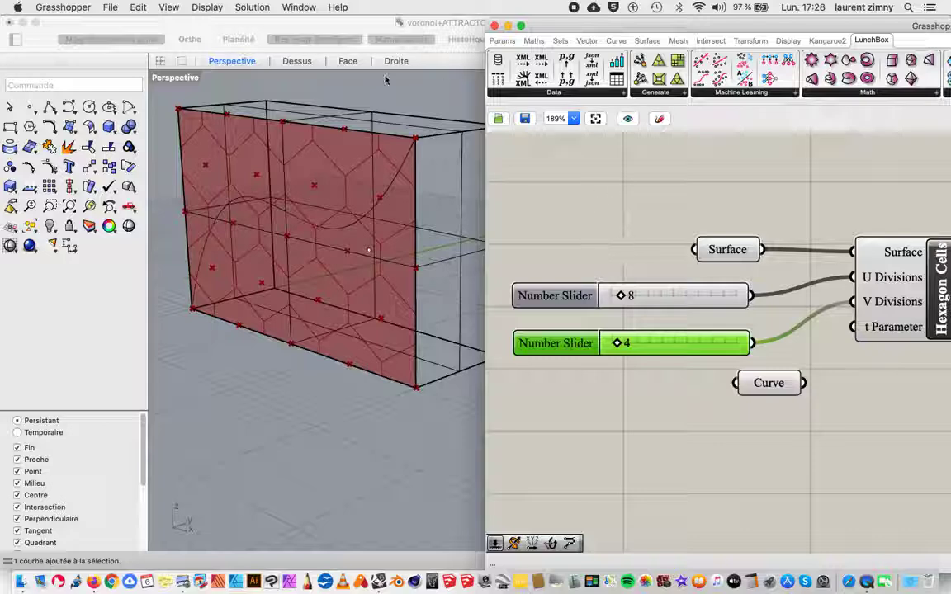
click(105, 23)
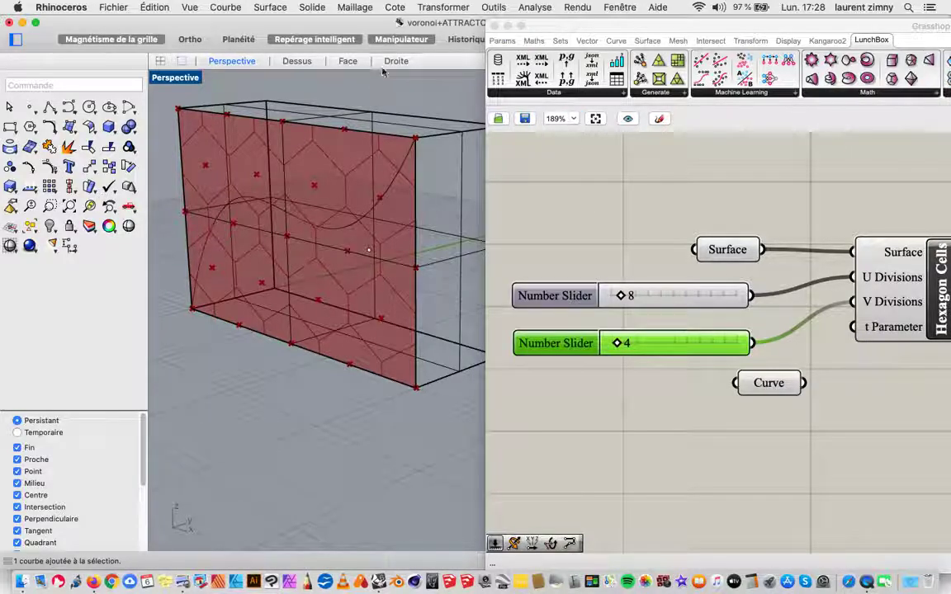
click(543, 33)
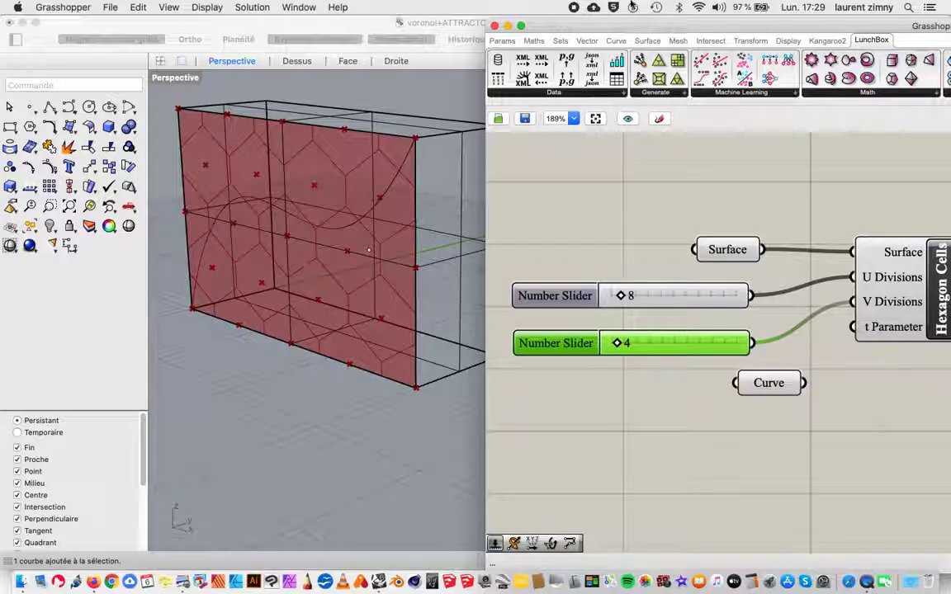
drag(639, 33, 626, 30)
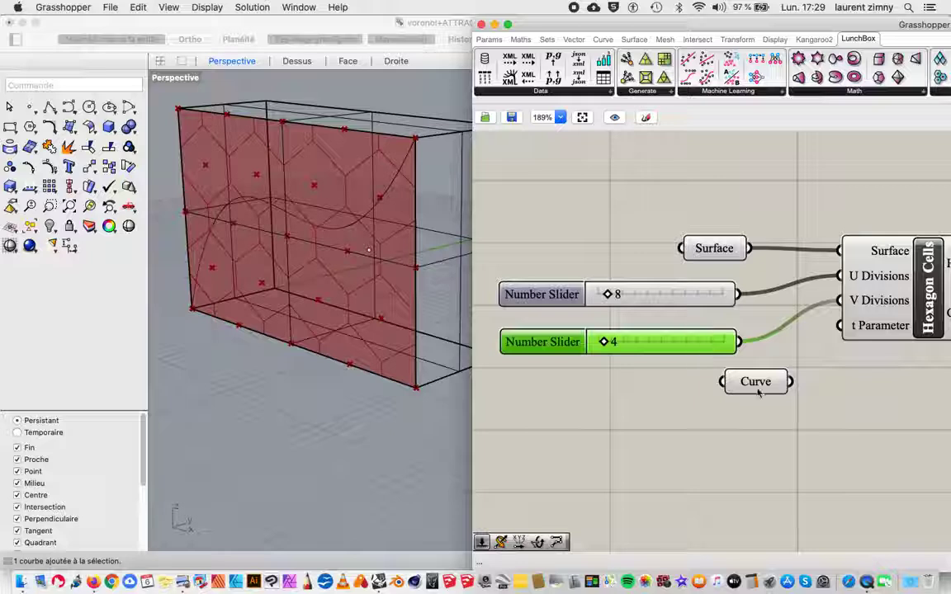
Step: Move the Curve parameter into free space well below the sliders and shift Hexagon Cells slightly to the right
drag(758, 393, 663, 485)
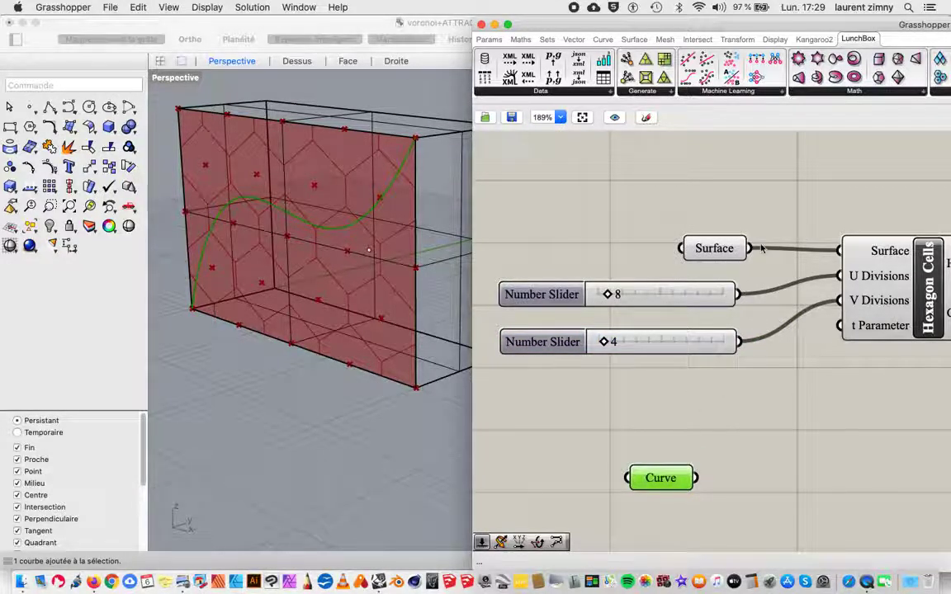
scroll(761, 248, down, 1)
scroll(761, 247, down, 5)
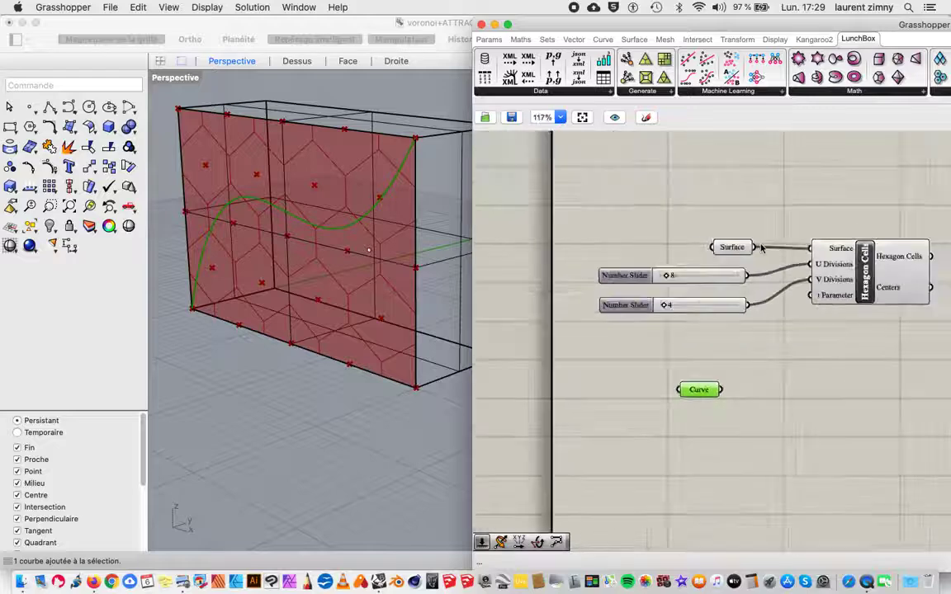
right_drag(870, 174, 817, 170)
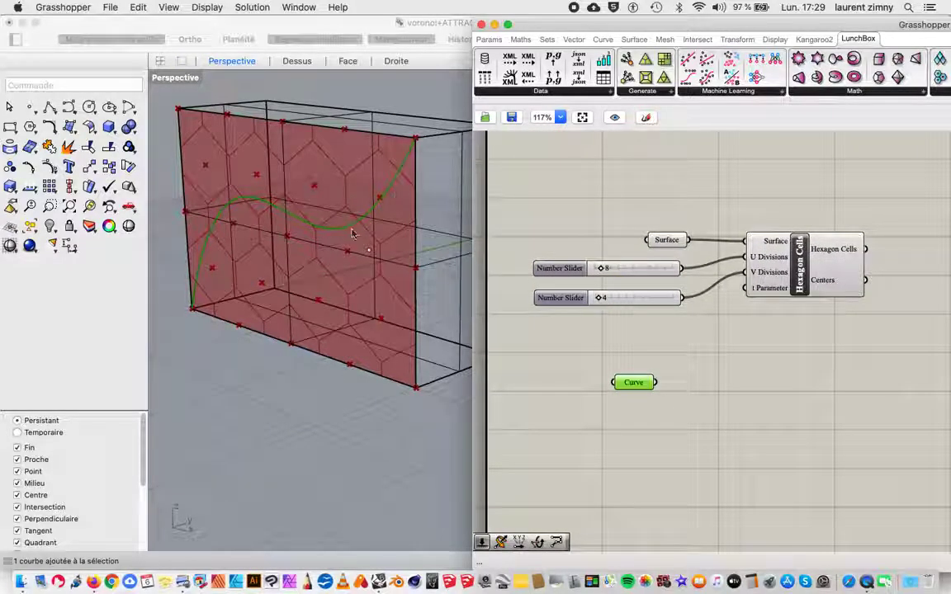
drag(834, 258, 843, 257)
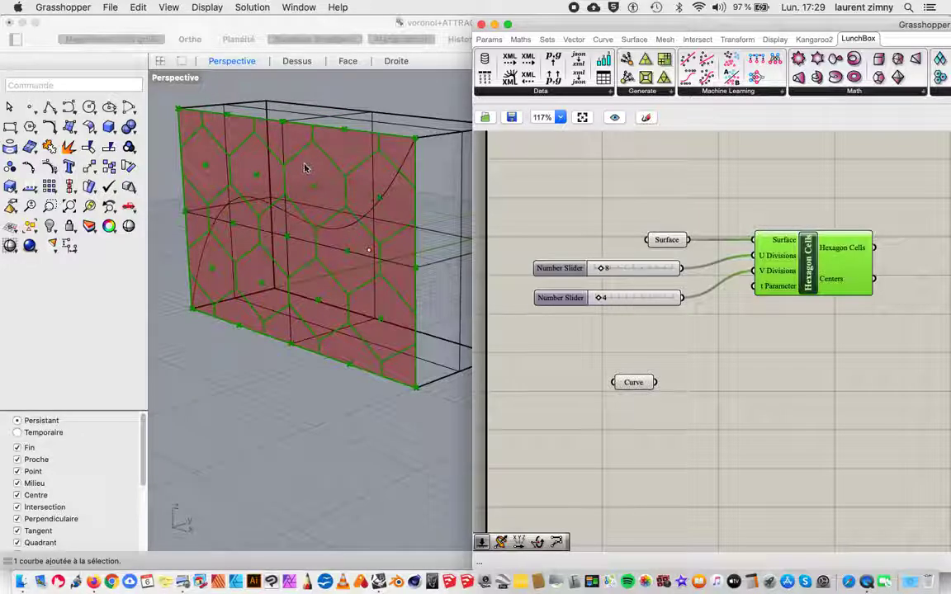
drag(639, 390, 651, 396)
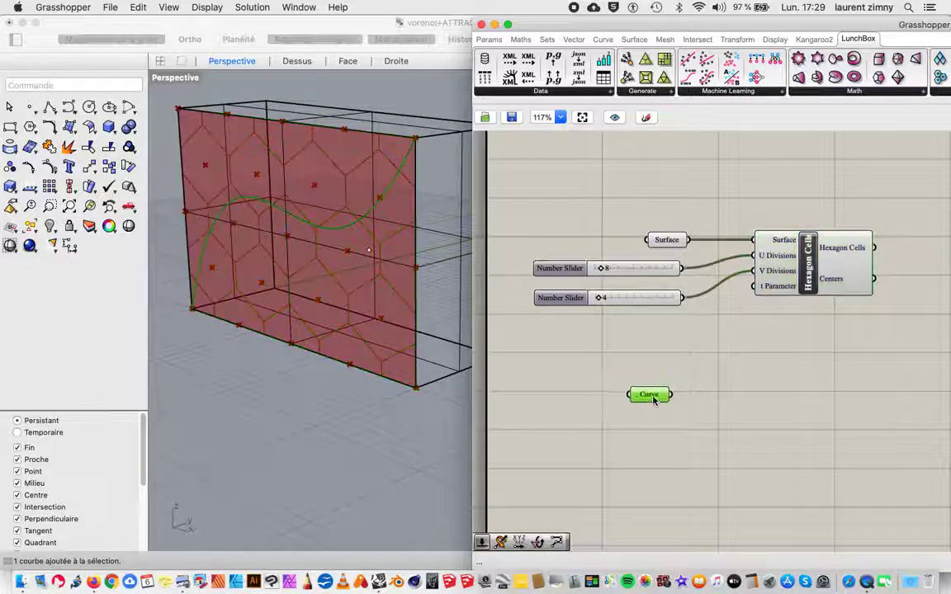
Step: Add a Scale component to the right of Hexagon Cells
right_drag(856, 338, 753, 344)
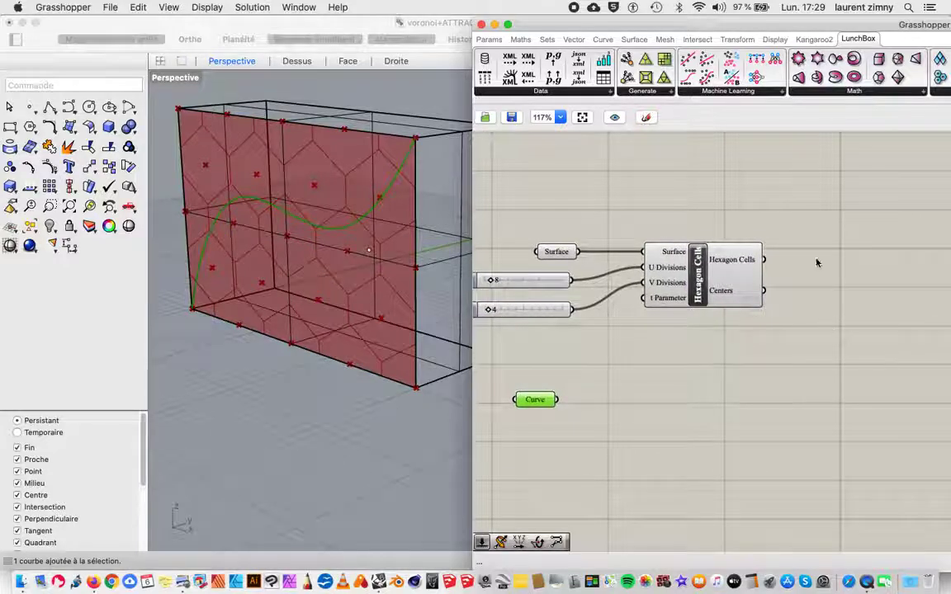
double_click(837, 220)
text(scale)
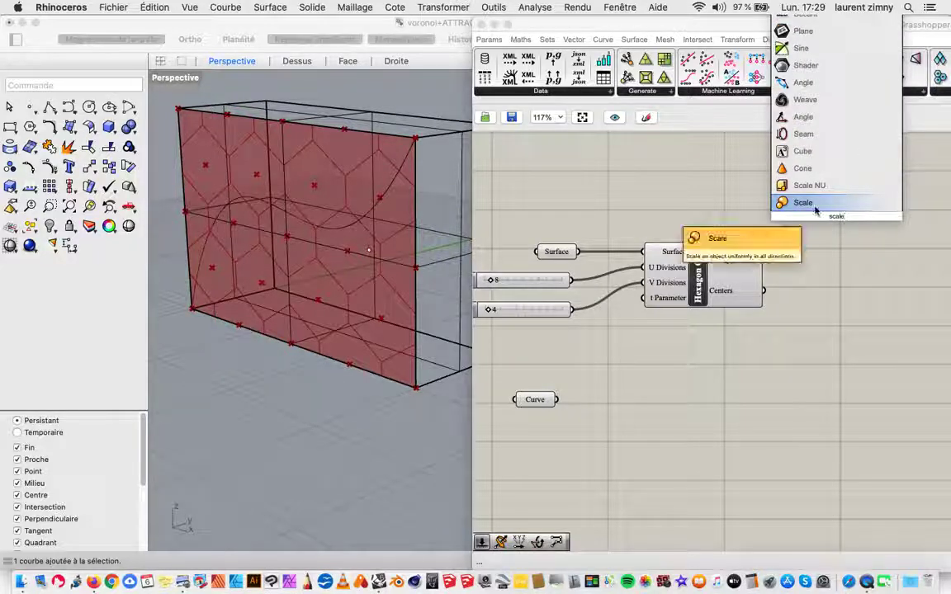
key(Return)
drag(835, 230, 856, 269)
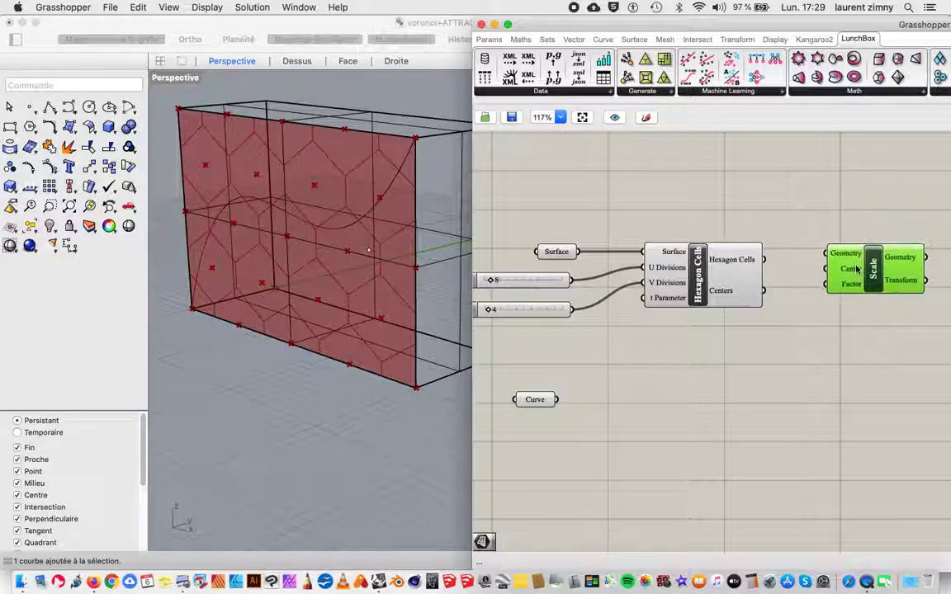
Step: Connect the Hexagon Cells output to Scale's Geometry input and the Centers output to its Center input
drag(763, 259, 822, 258)
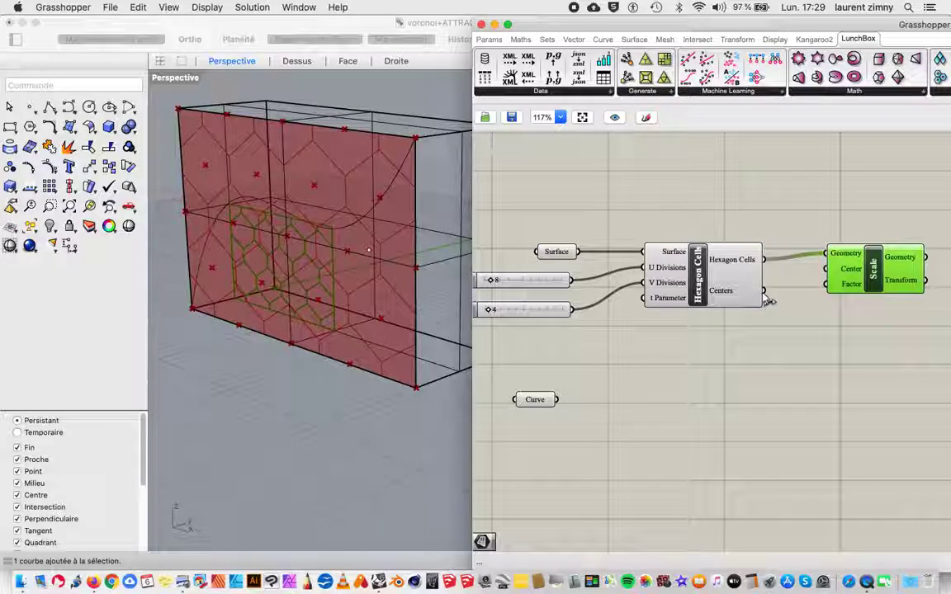
drag(763, 290, 822, 280)
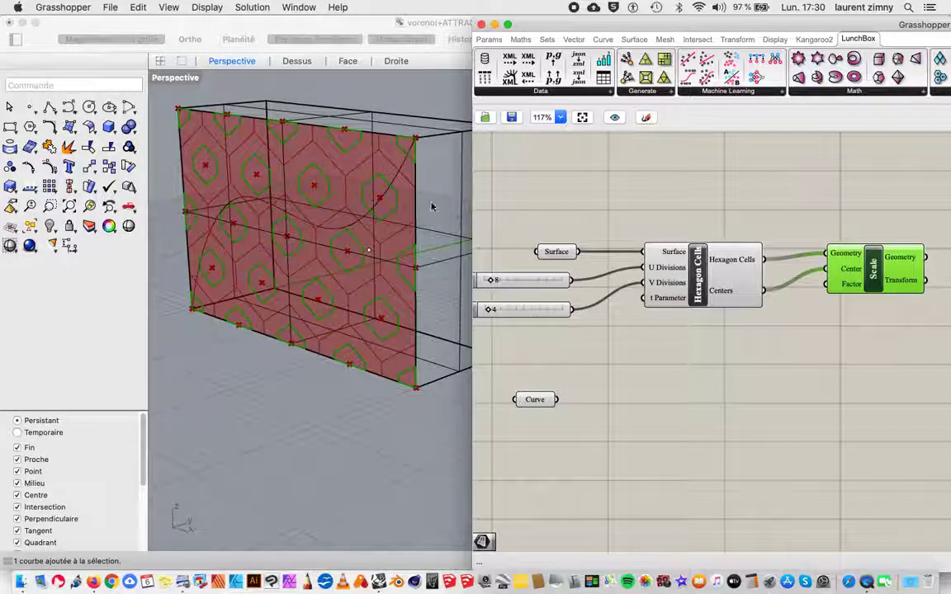
mouse_move(846, 290)
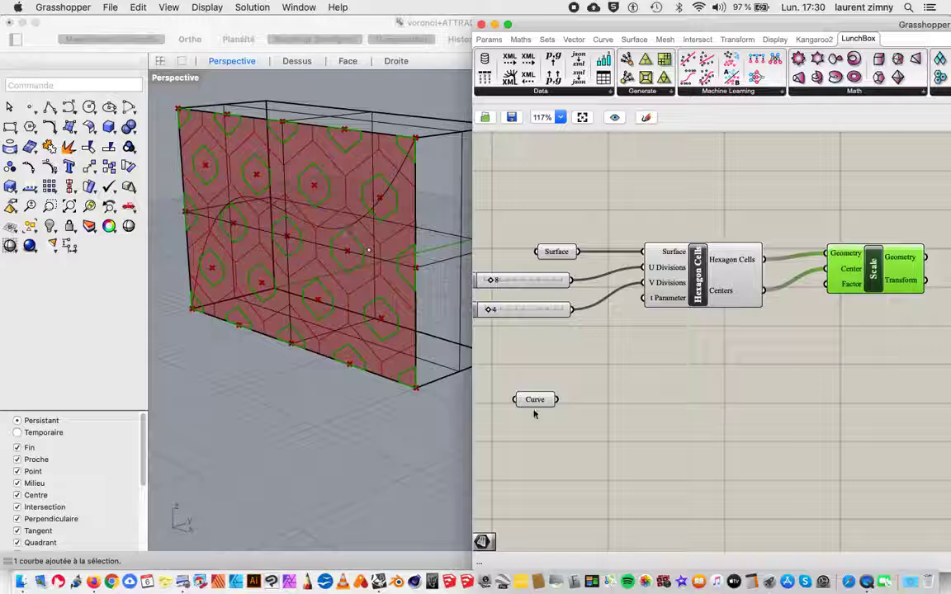
Step: Shift Hexagon Cells and Scale slightly up and to the right, leaving both deselected
drag(688, 281, 696, 259)
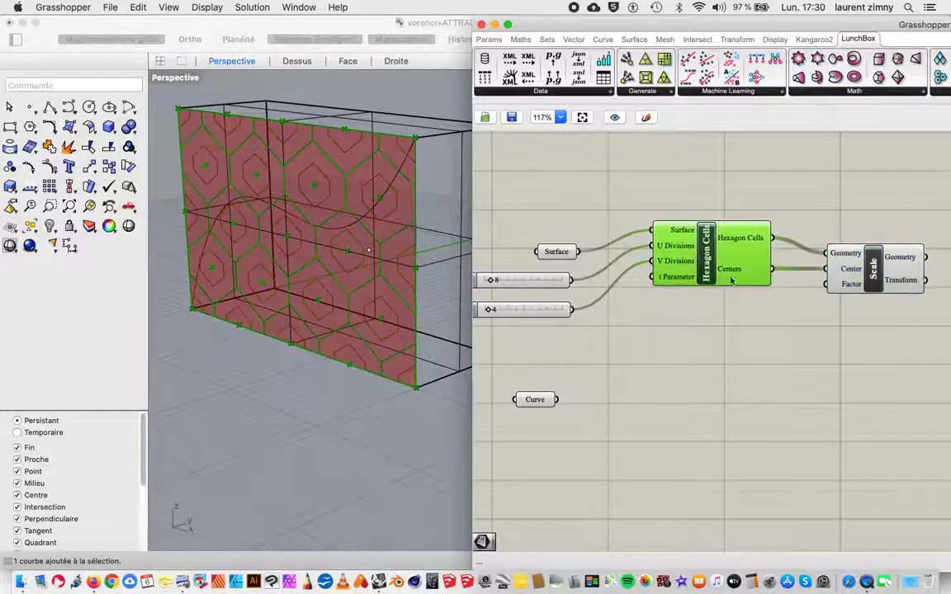
drag(841, 275, 850, 264)
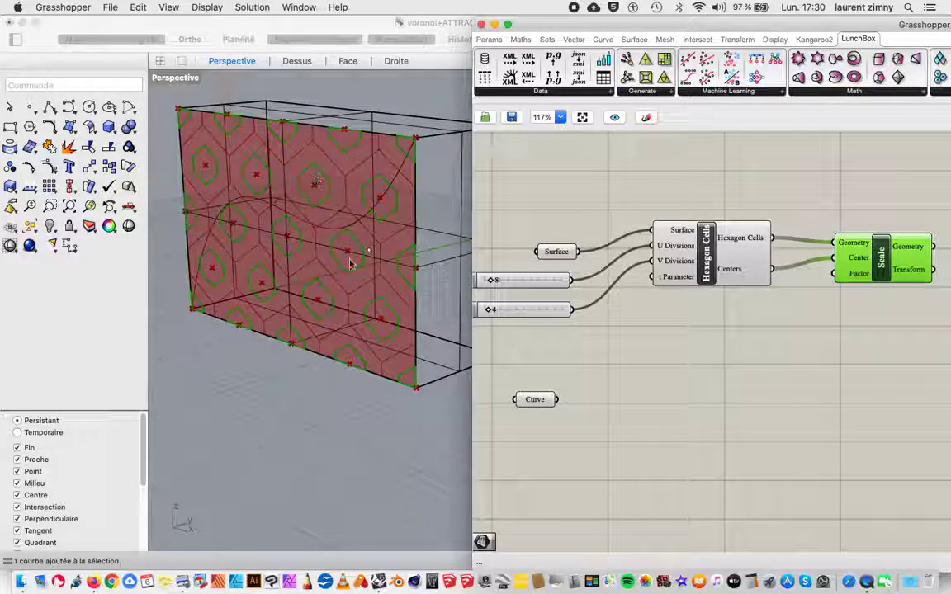
click(685, 257)
click(625, 404)
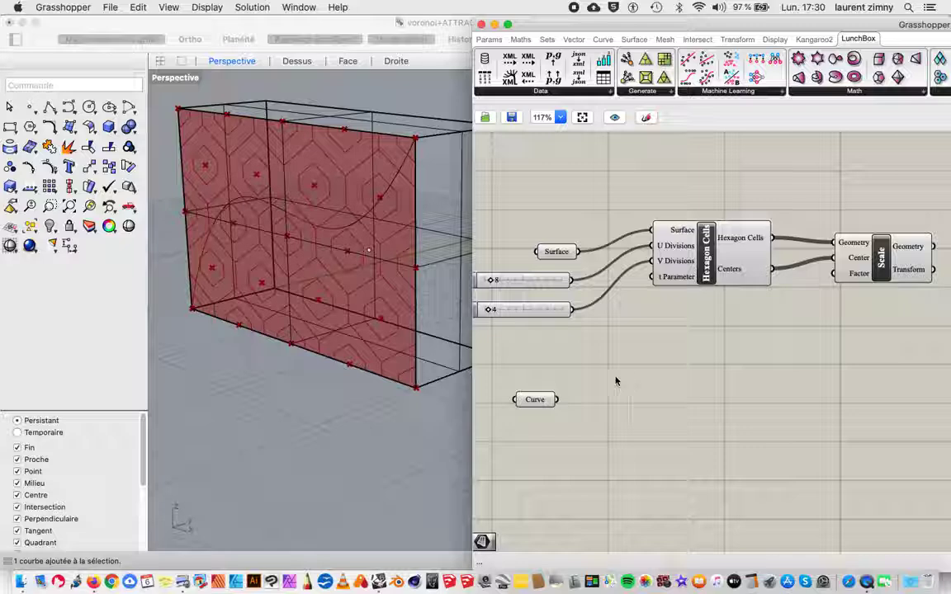
Step: Add a Curve Closest Point component to the right of the Curve parameter
double_click(646, 404)
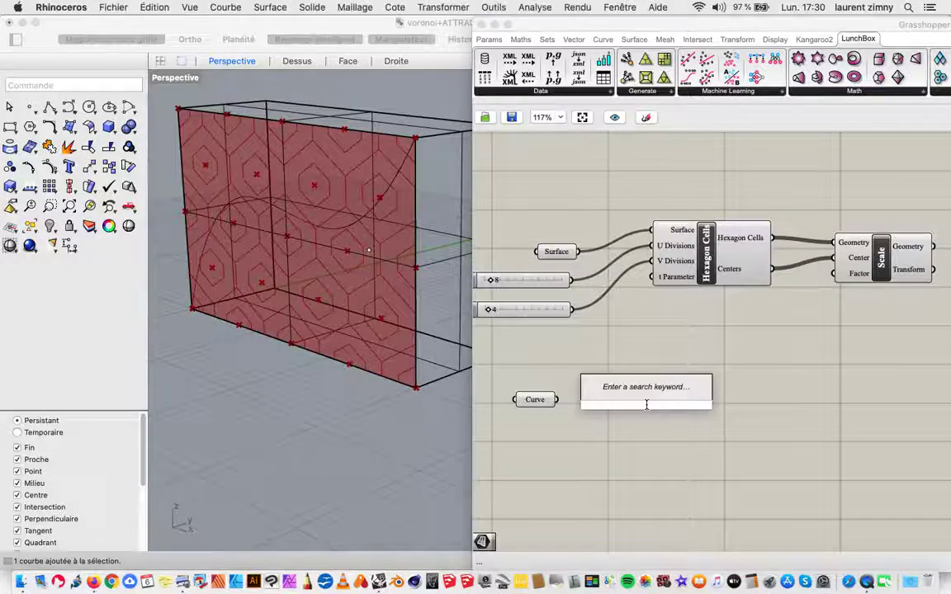
text(curve)
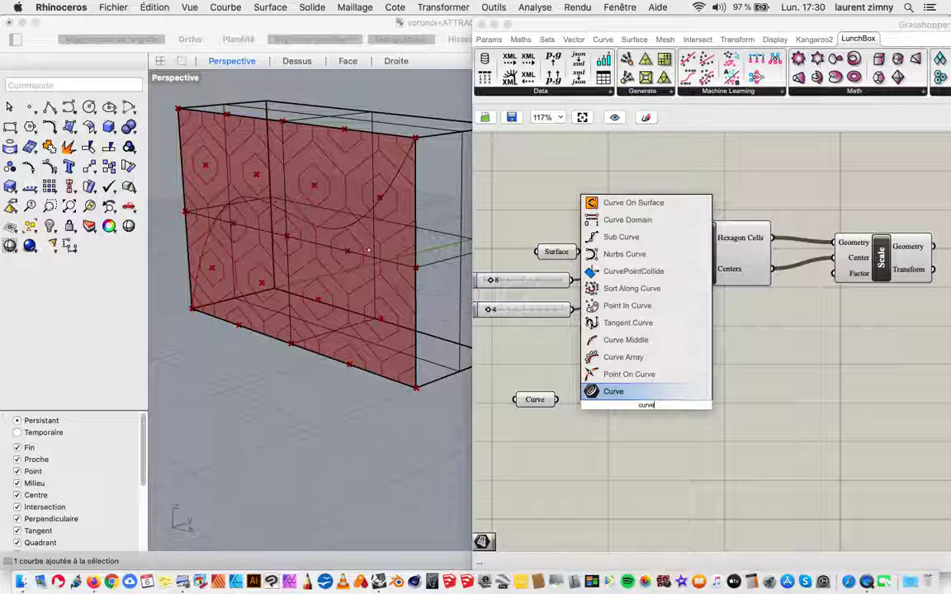
text( clos)
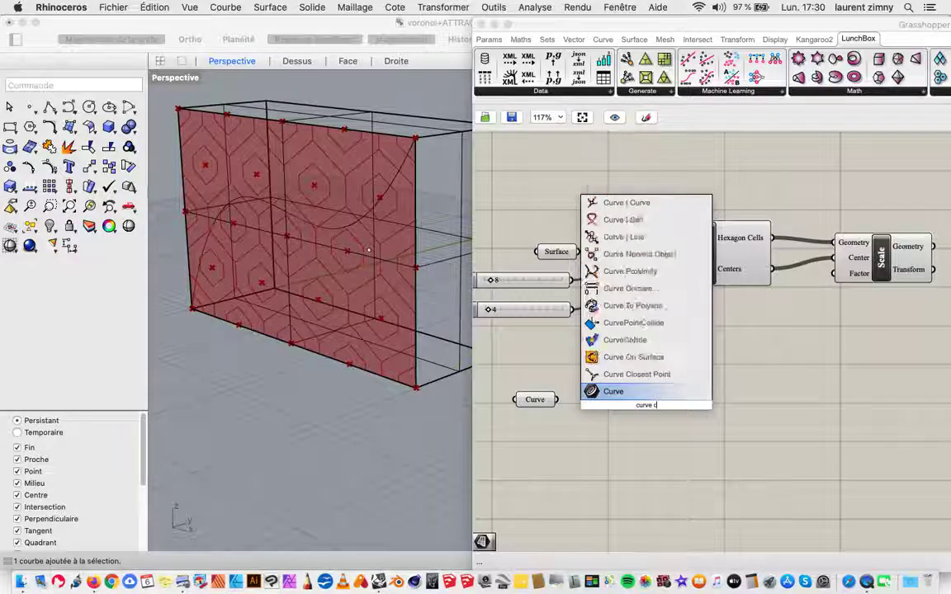
click(658, 374)
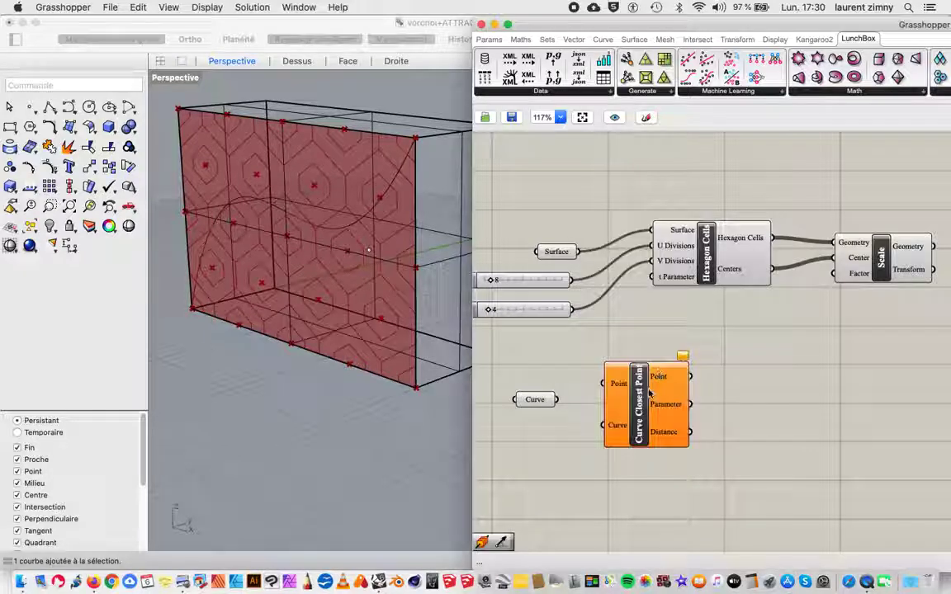
drag(649, 393, 663, 388)
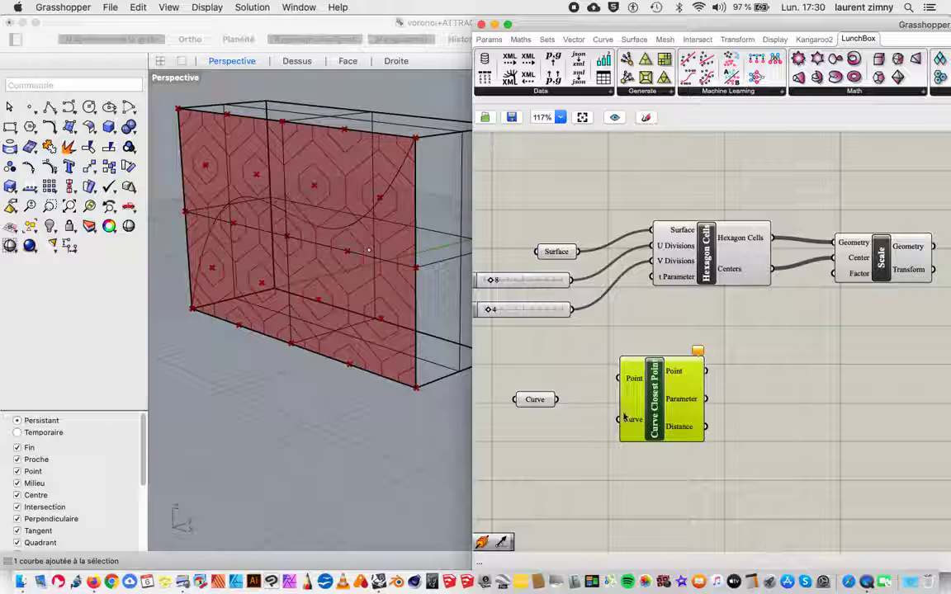
drag(634, 407, 671, 395)
Step: Connect the Curve parameter to Curve Closest Point's Curve input and the Hexagon Cells Centers output to its Point input
drag(545, 409, 656, 408)
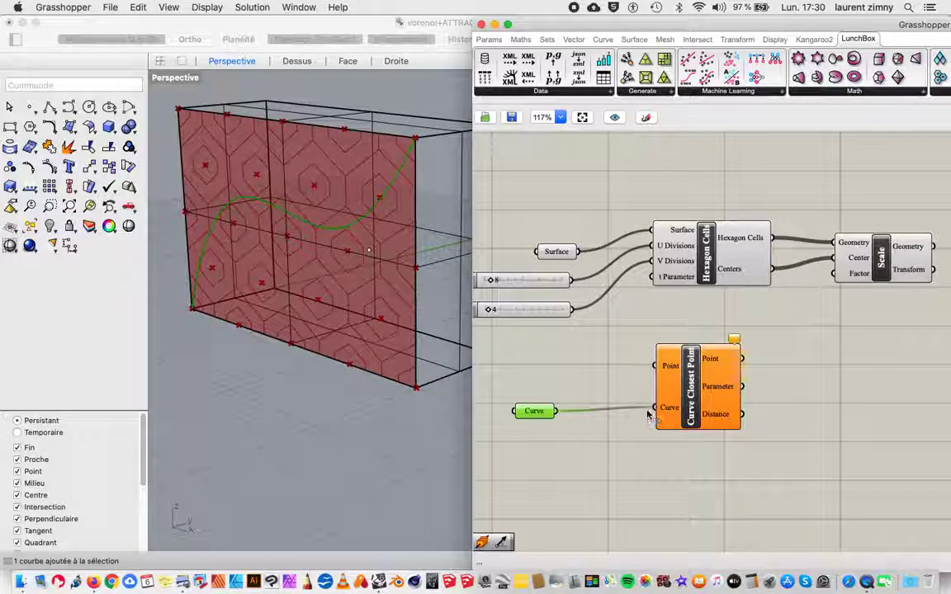
drag(690, 356, 734, 360)
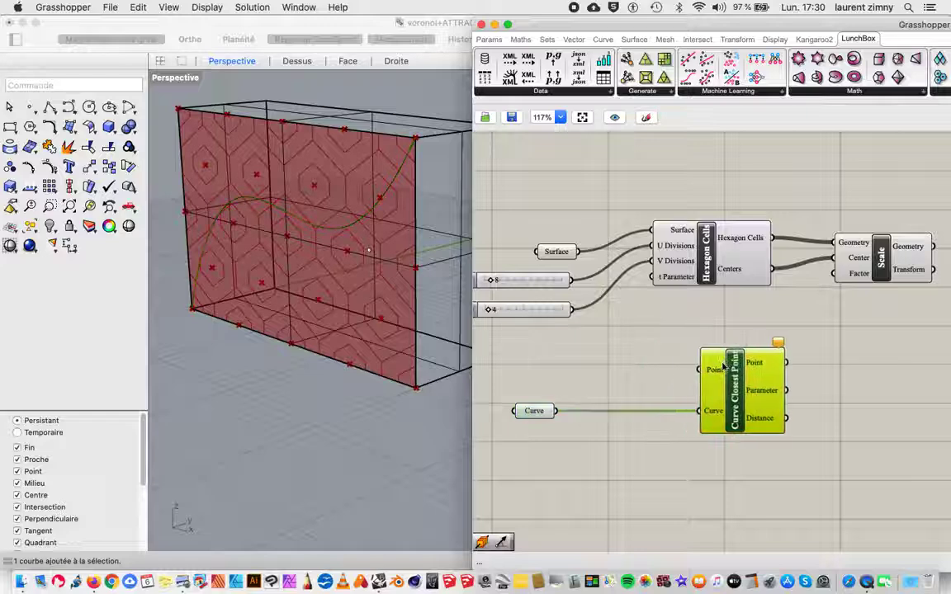
click(706, 260)
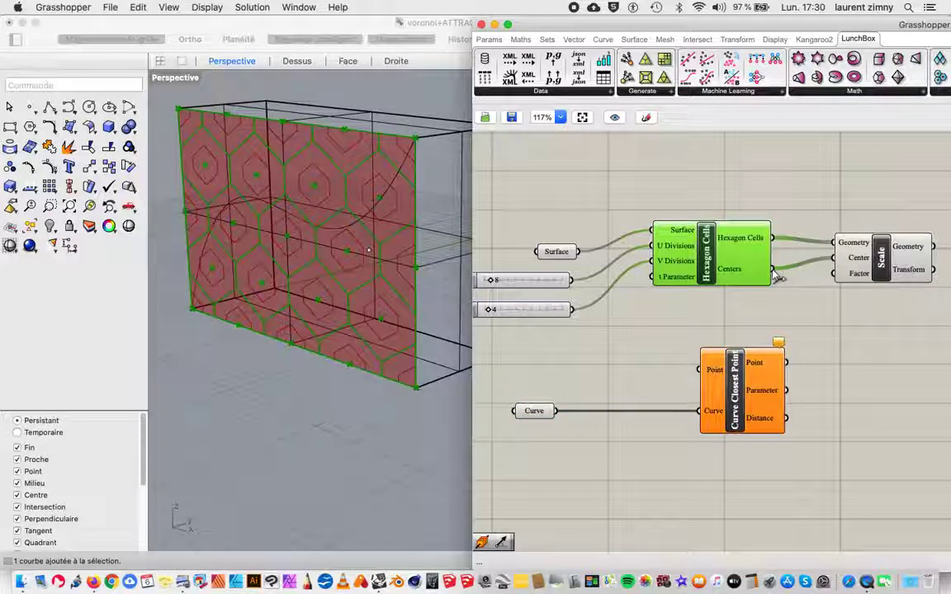
drag(773, 270, 699, 373)
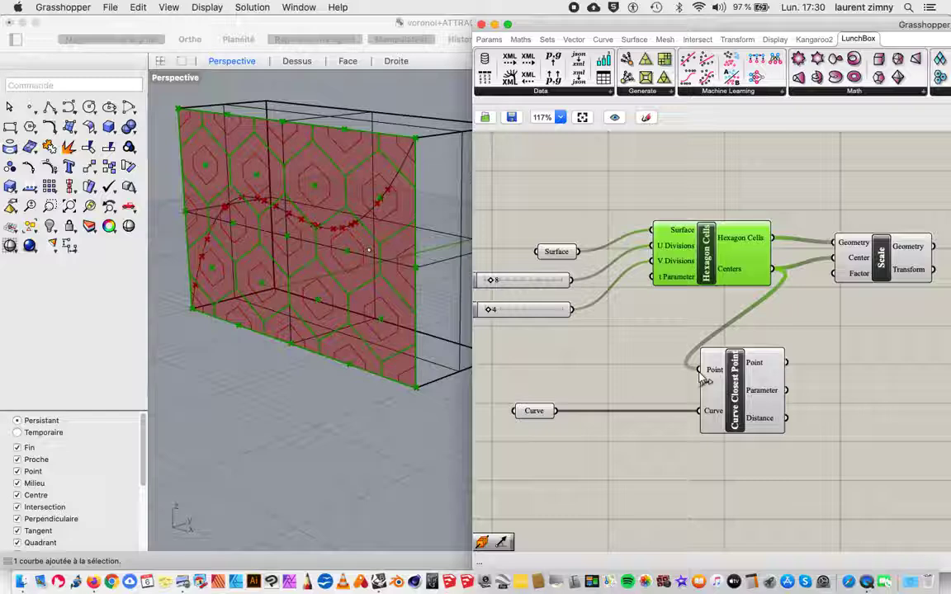
scroll(318, 196, down, 3)
scroll(317, 196, up, 6)
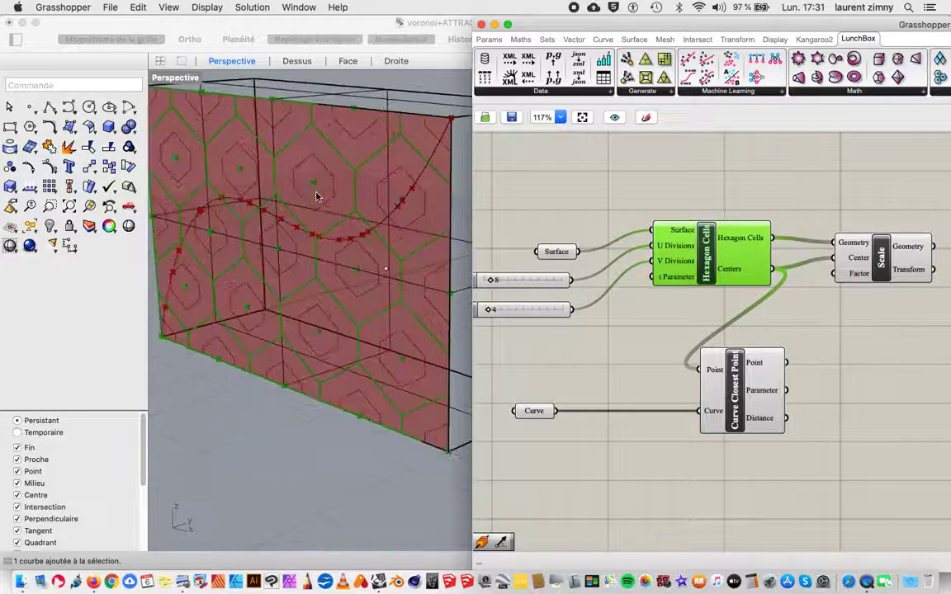
scroll(315, 196, up, 5)
scroll(315, 195, down, 5)
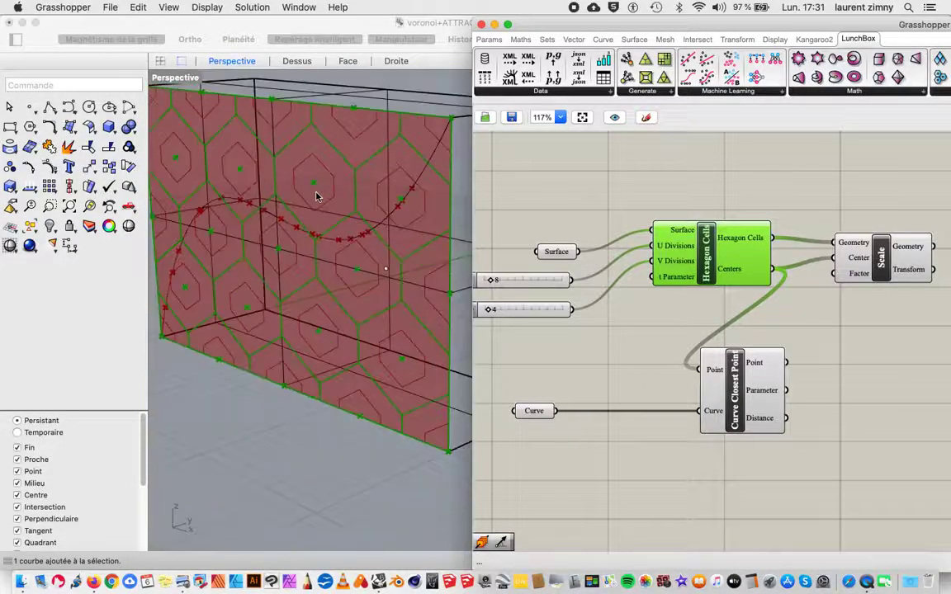
Step: Move the Curve parameter slightly right and down, and place Curve Closest Point further below Hexagon Cells
drag(535, 411, 557, 421)
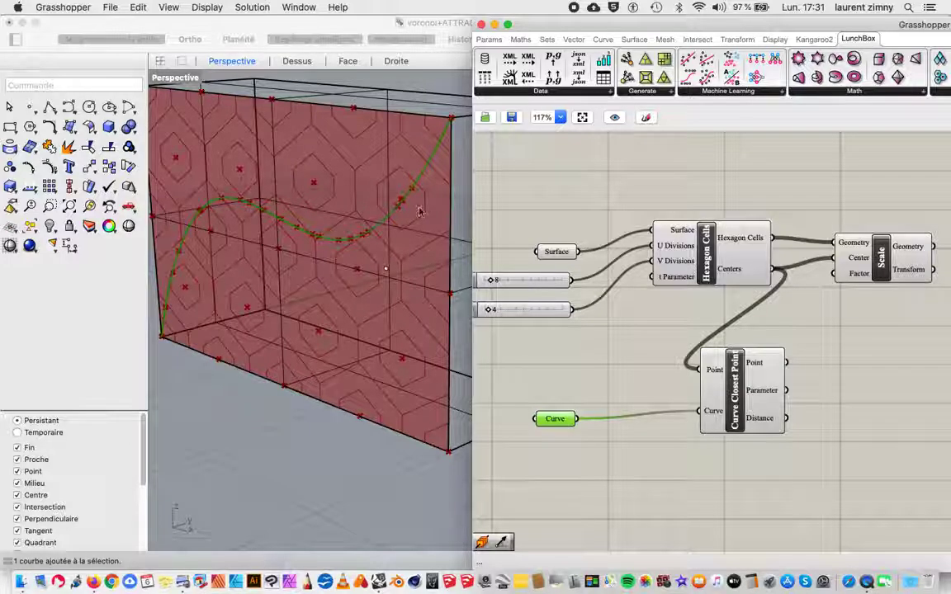
scroll(828, 420, up, 2)
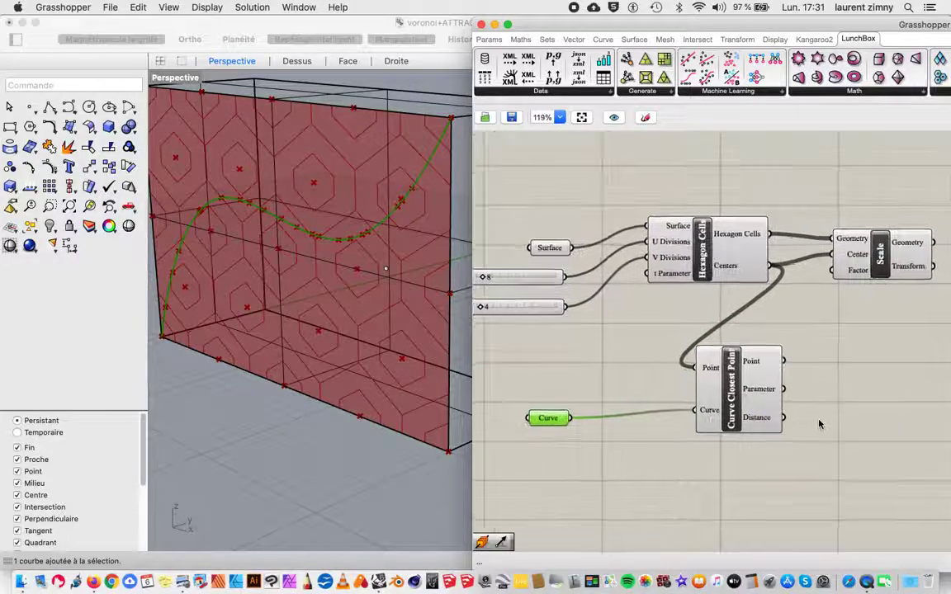
scroll(828, 418, down, 3)
right_drag(846, 396, 729, 277)
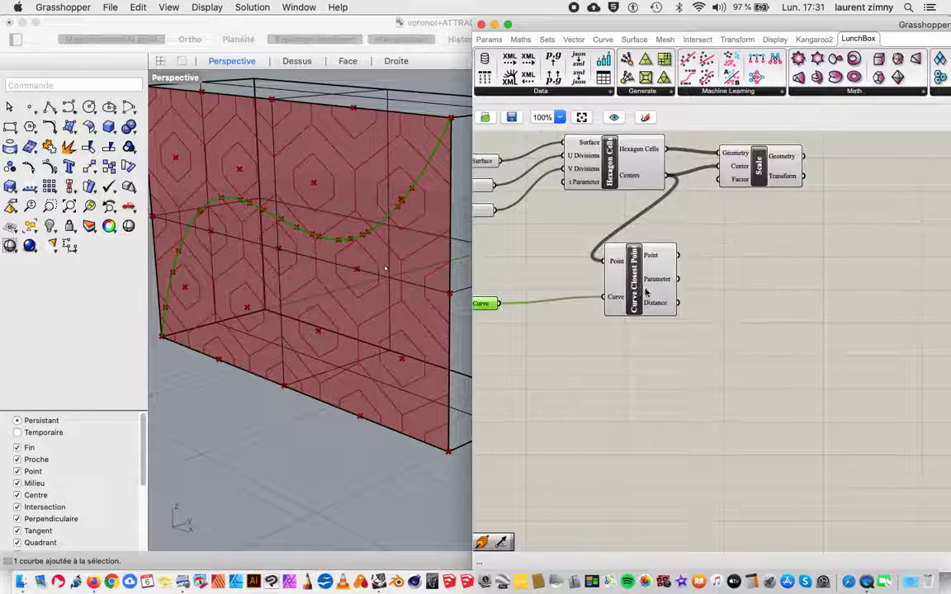
drag(647, 294, 657, 351)
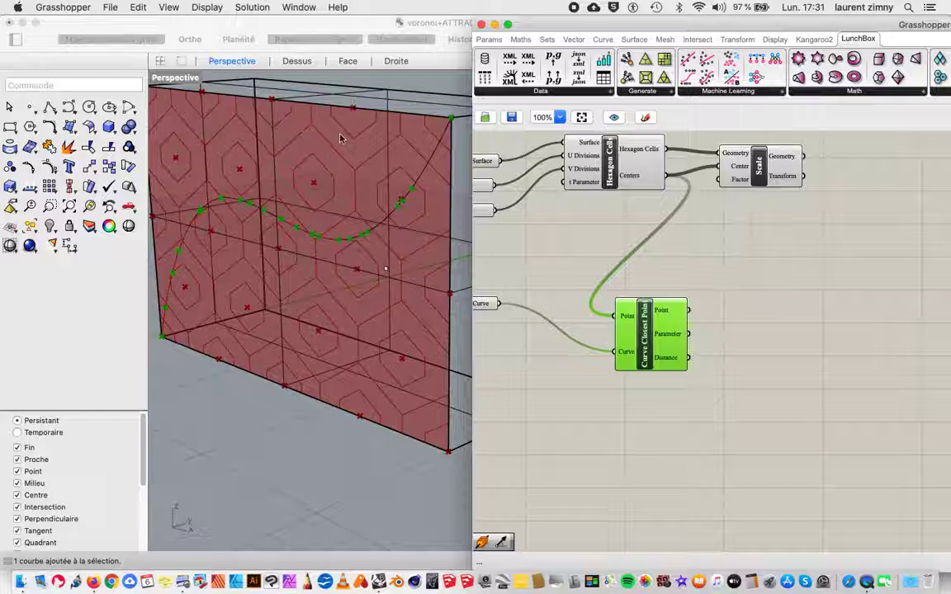
drag(653, 337, 662, 337)
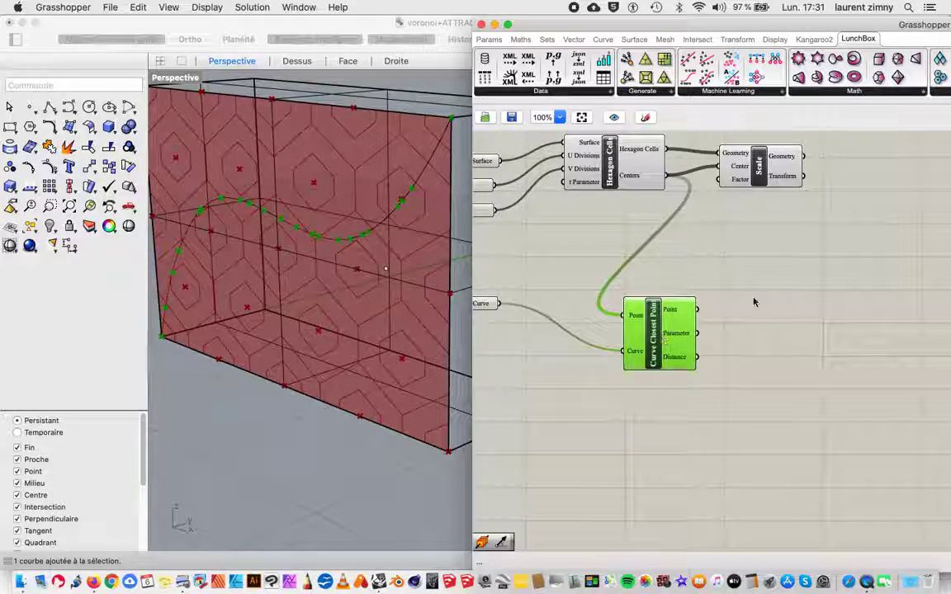
Step: Add a Bounds component to the right of Curve Closest Point
right_drag(813, 334, 783, 306)
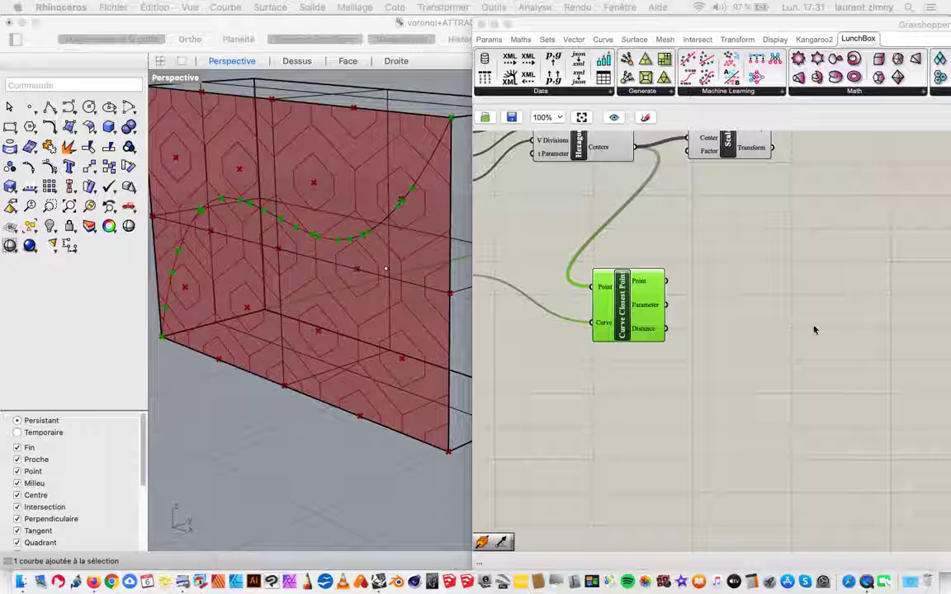
double_click(727, 320)
text(bo)
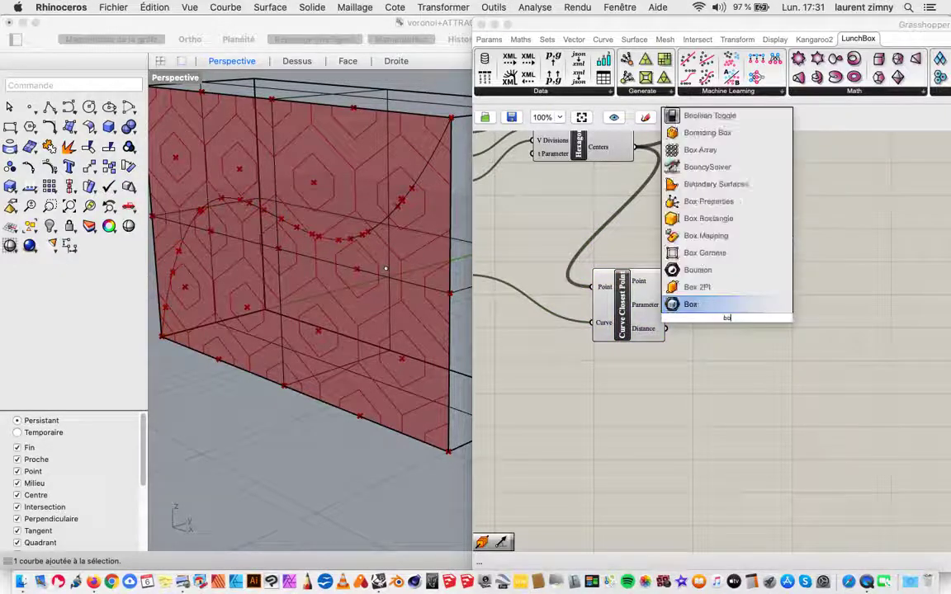
text(unds)
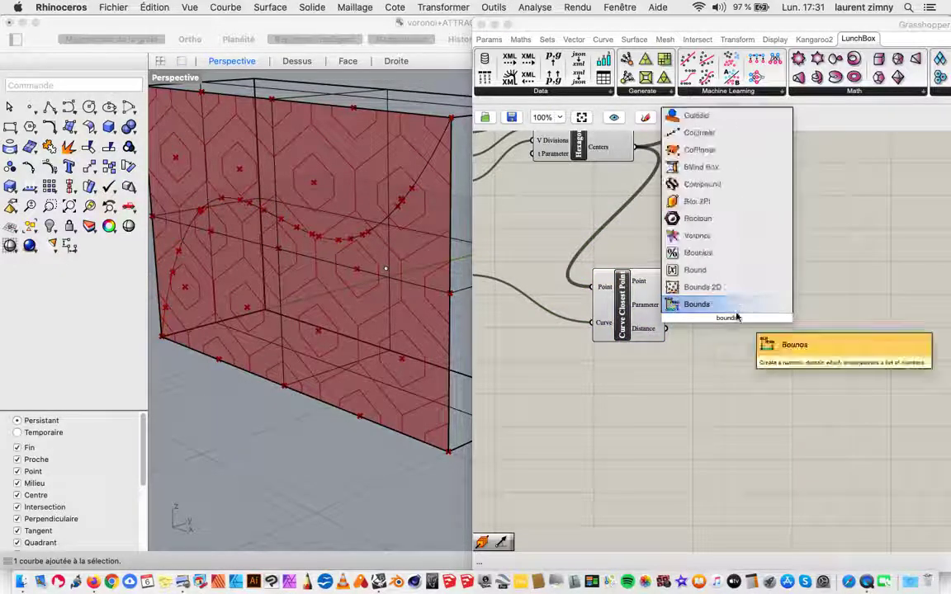
key(Return)
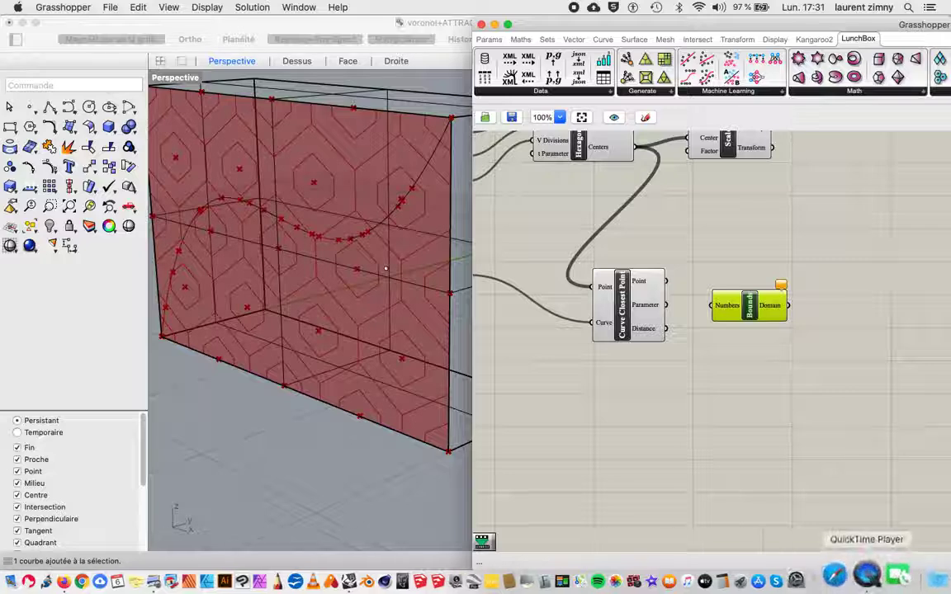
Step: Add a Construct Domain component and place it below Bounds, slightly to the right
click(722, 429)
double_click(722, 429)
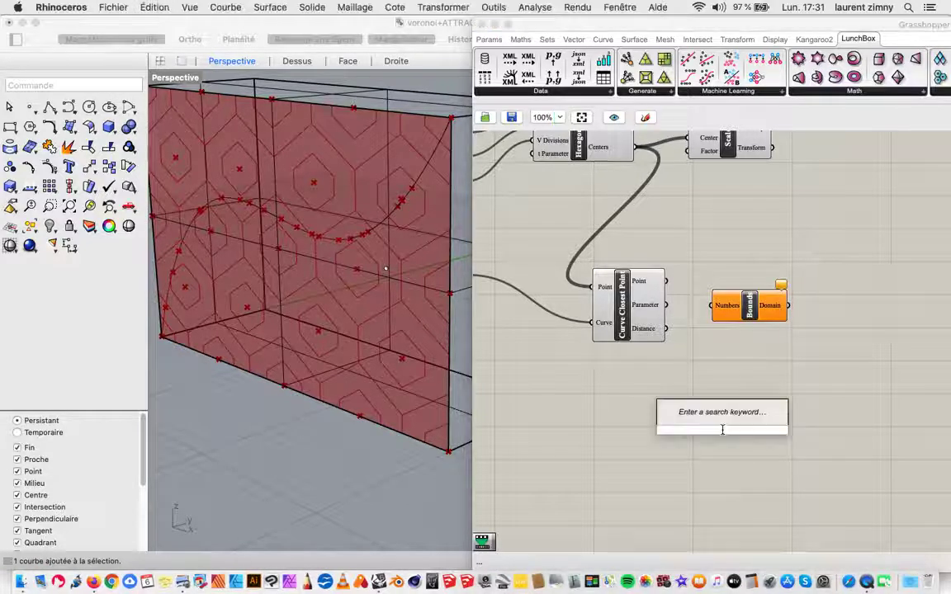
text(constru)
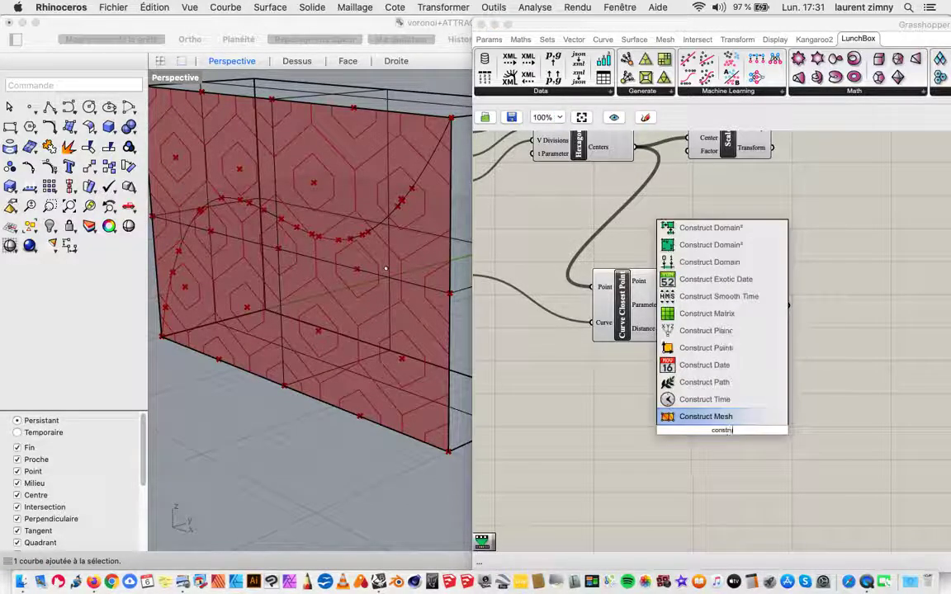
text(c)
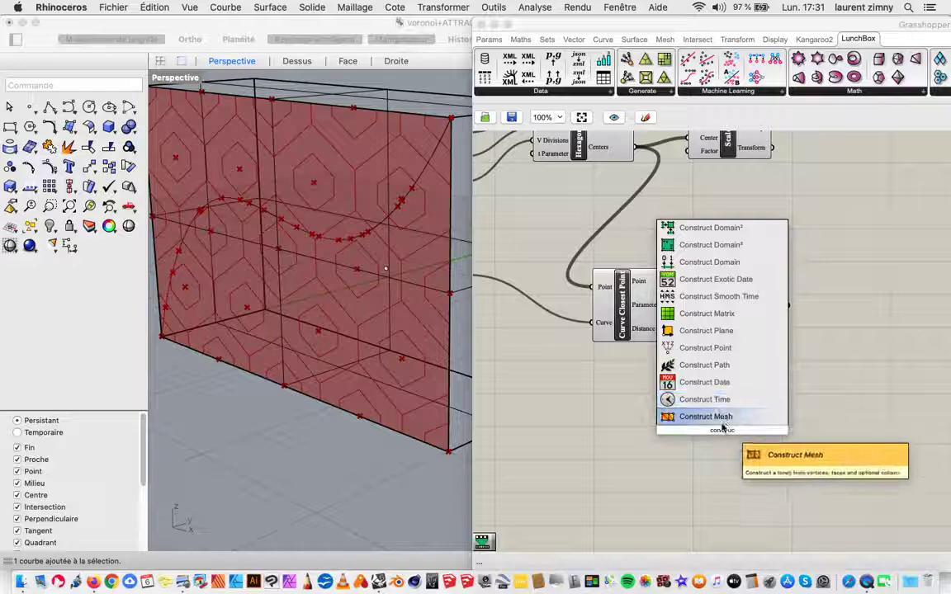
click(740, 261)
drag(710, 436, 789, 442)
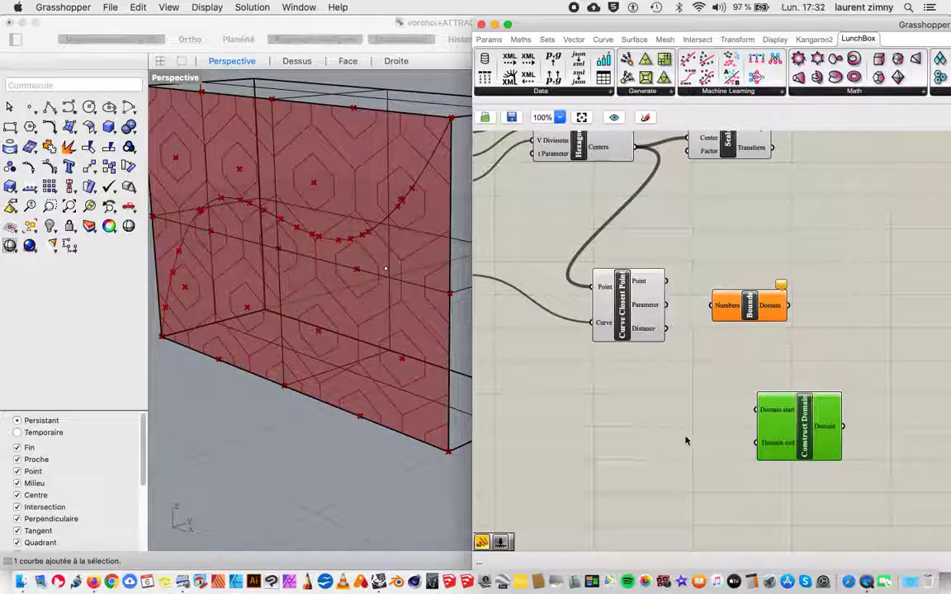
Step: Add number sliders of 0.1 and 0.9 and connect them to Construct Domain's Domain start and Domain end inputs
double_click(658, 439)
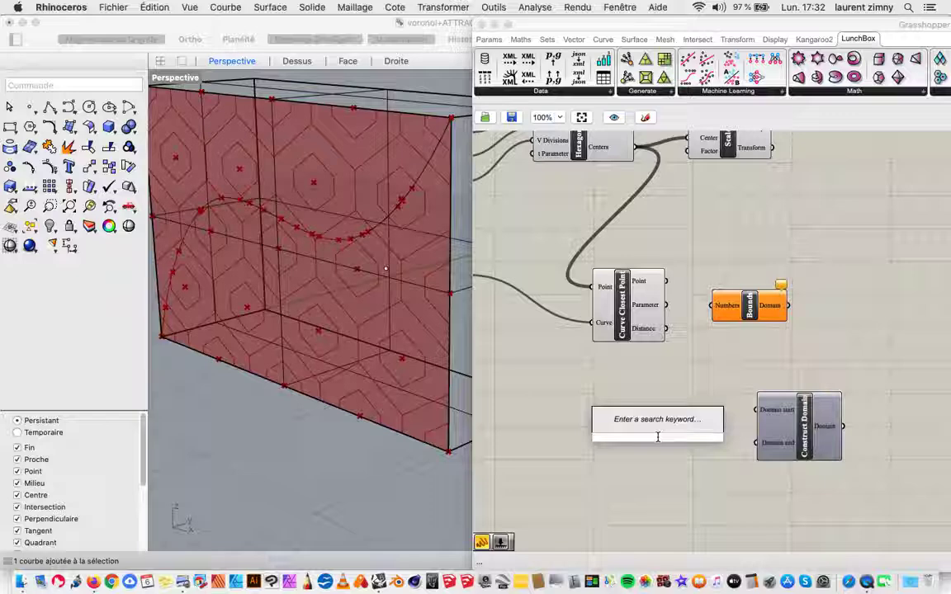
text(0)
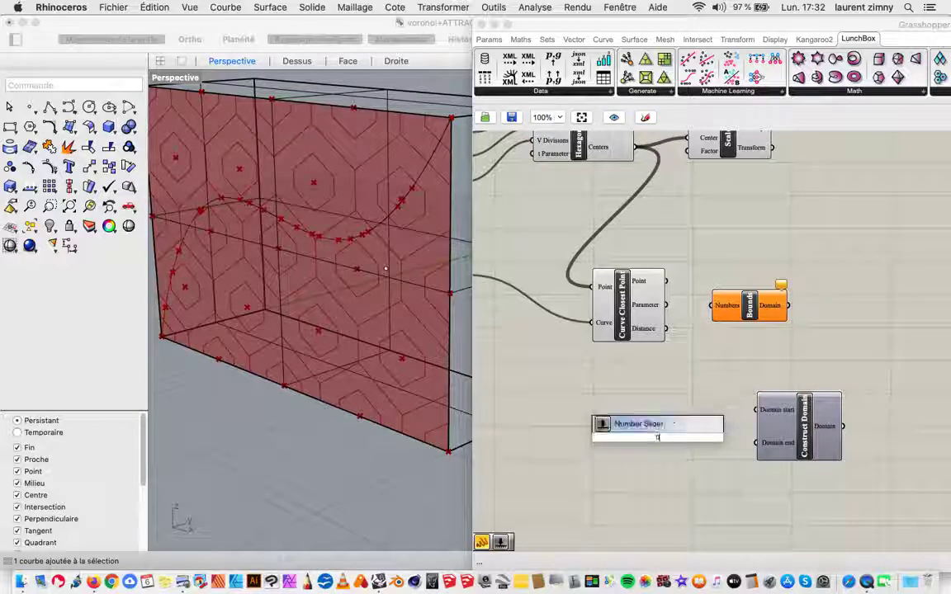
text(.1)
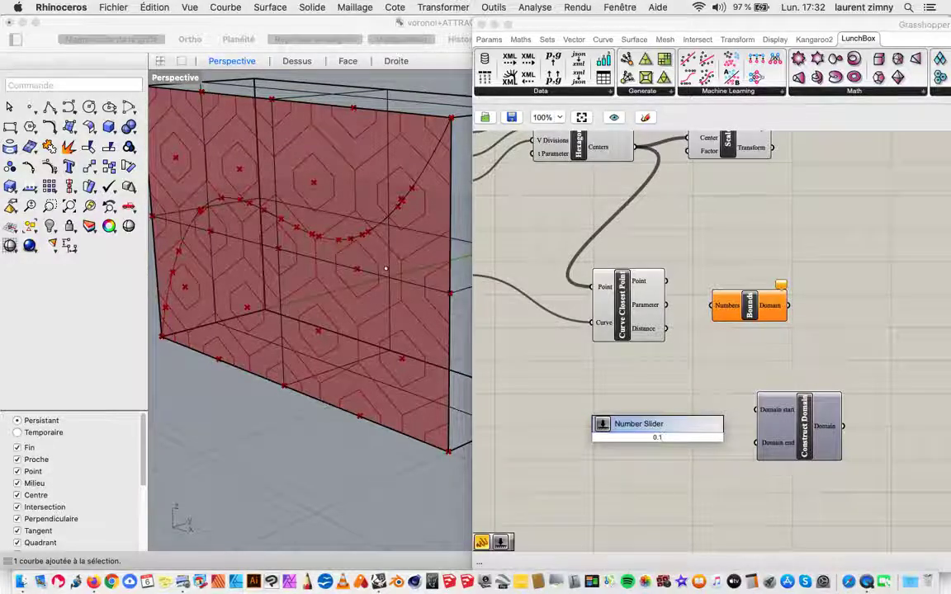
key(Return)
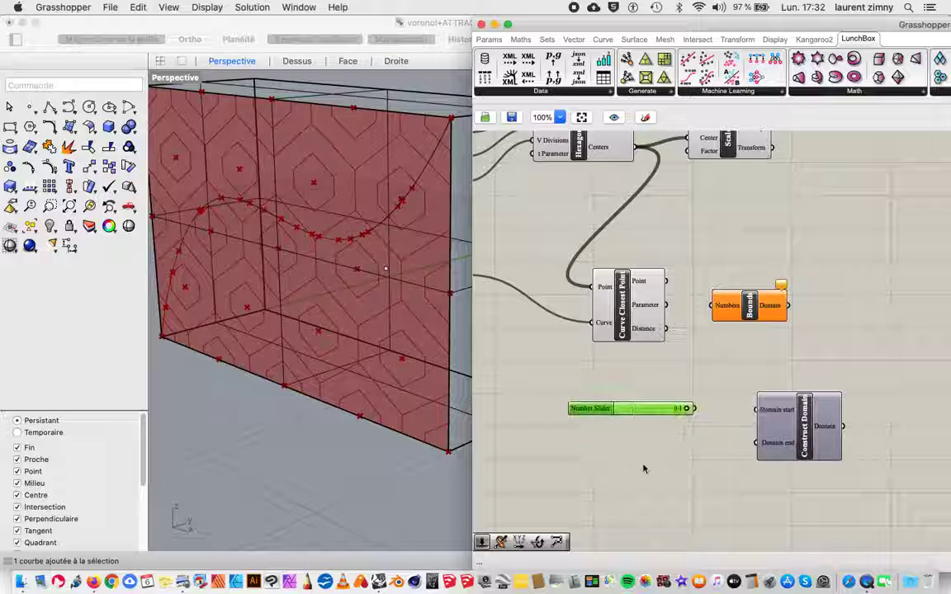
double_click(644, 468)
text(0)
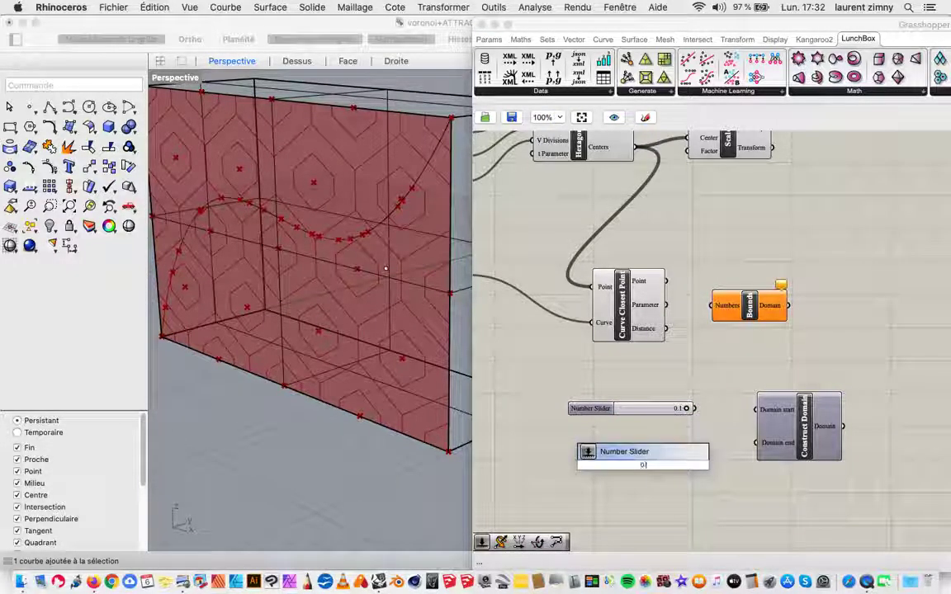
text(.9)
key(Return)
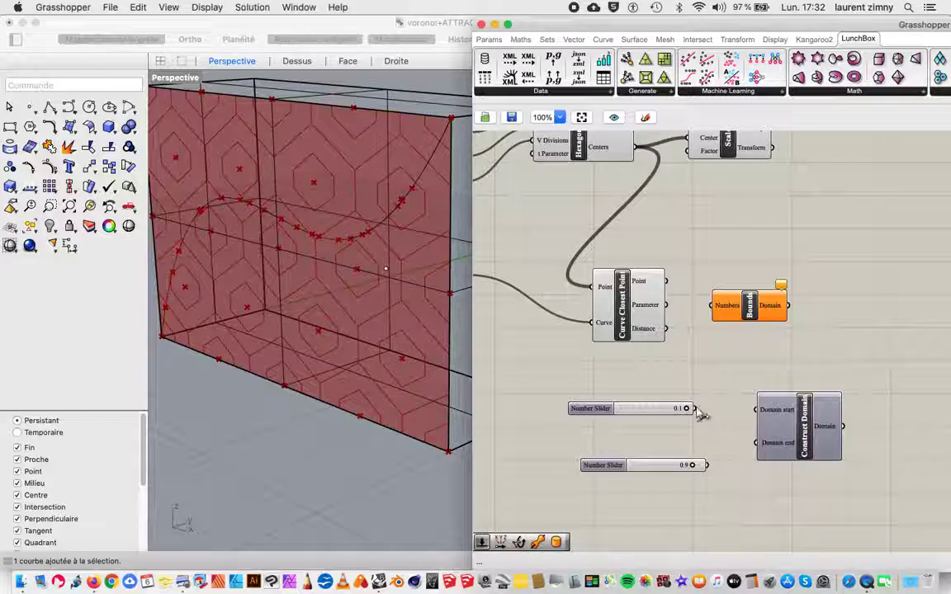
drag(696, 409, 756, 410)
drag(707, 465, 778, 473)
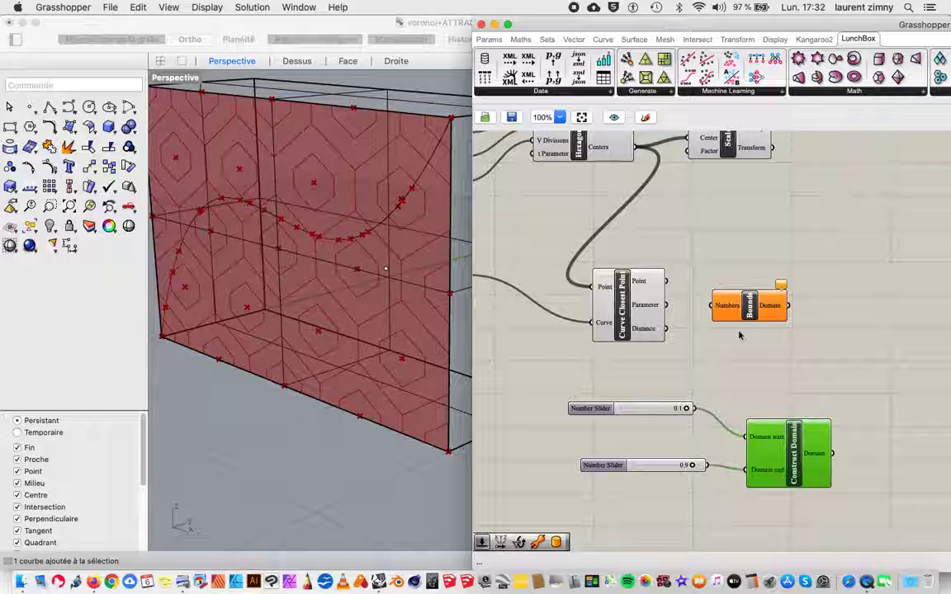
Step: Move Bounds further right and connect Curve Closest Point's Distance output to its Numbers input
drag(753, 322, 802, 323)
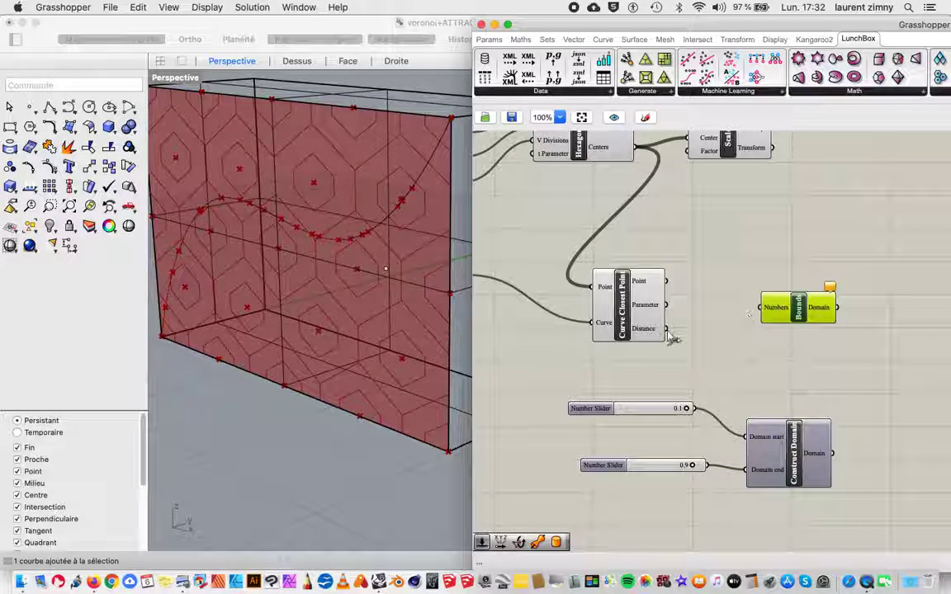
drag(666, 329, 756, 312)
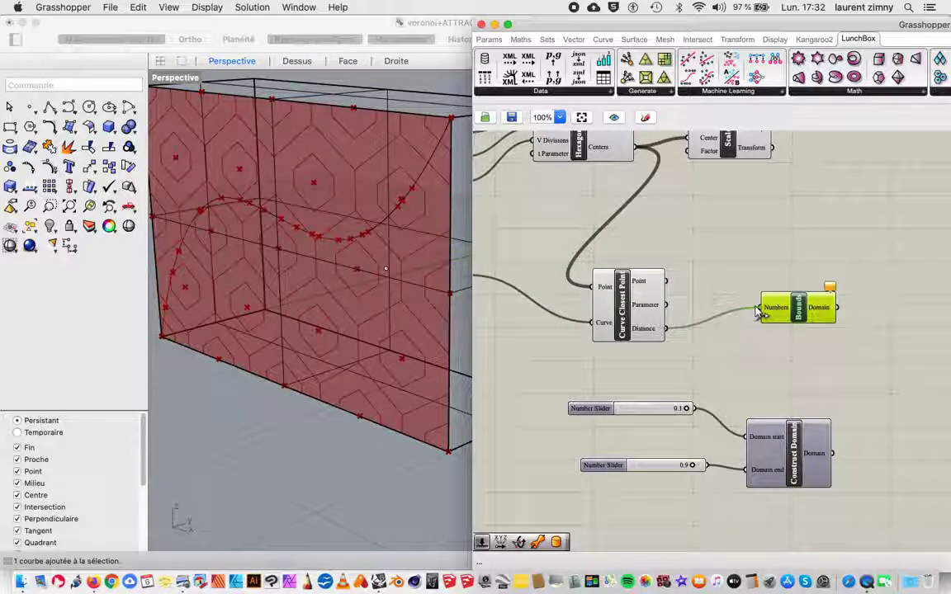
Step: Add a Remap Numbers component and place it to the right of Bounds and Construct Domain
right_drag(877, 279, 789, 245)
double_click(802, 338)
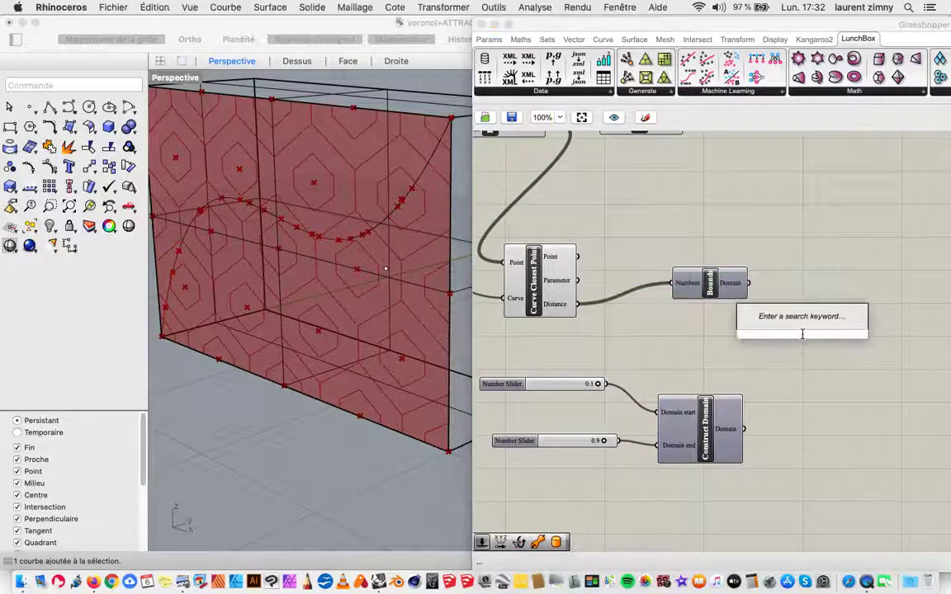
text(re)
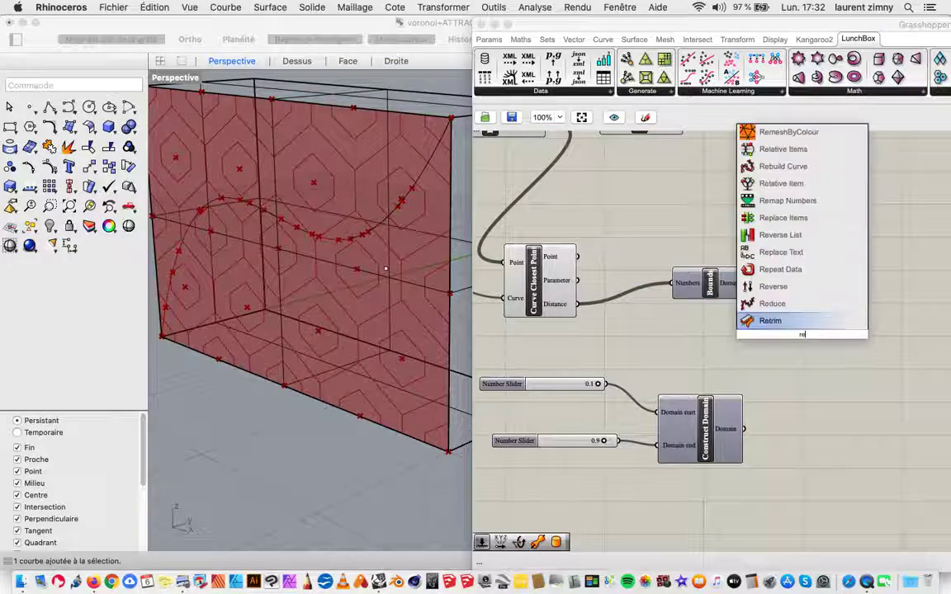
text(map do)
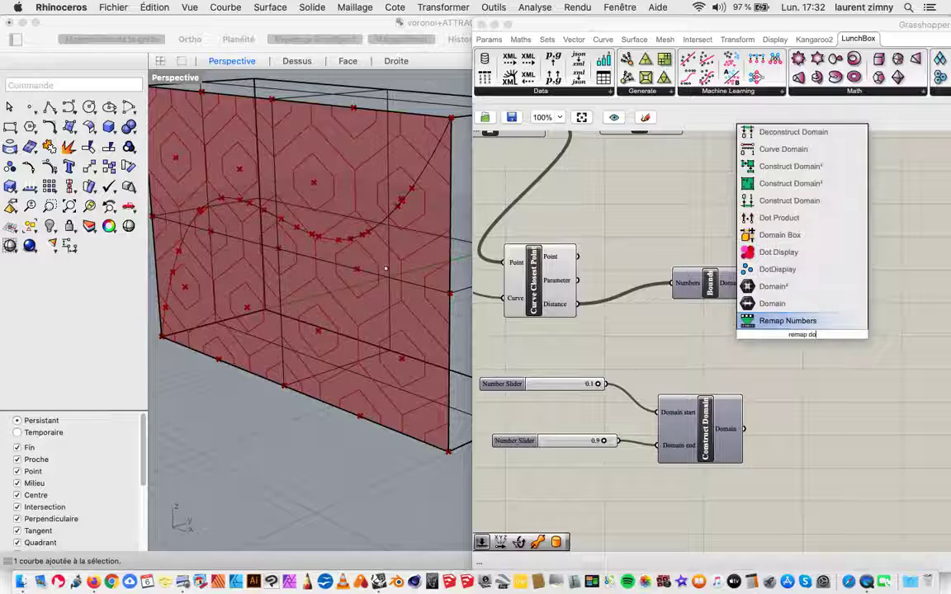
key(Return)
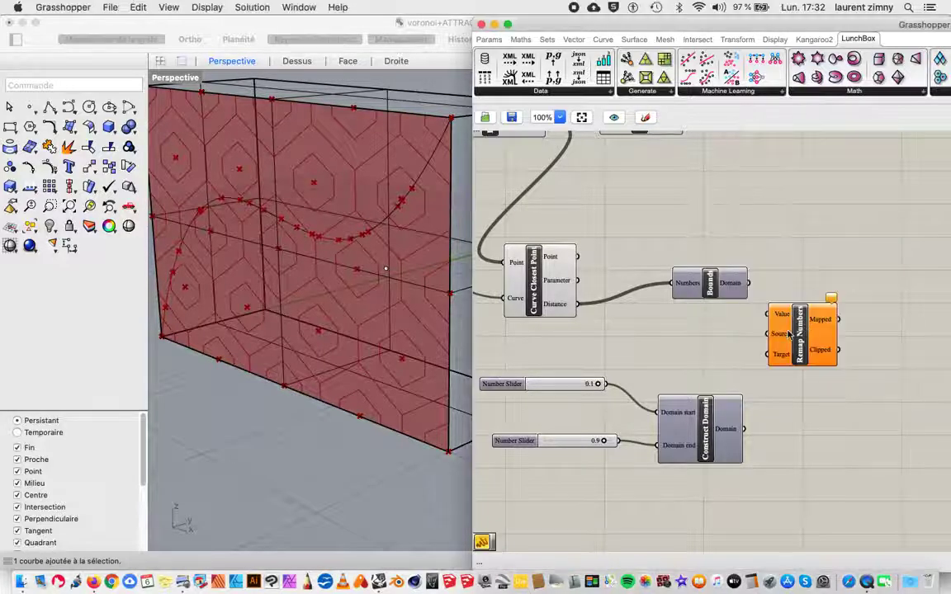
drag(790, 334, 842, 361)
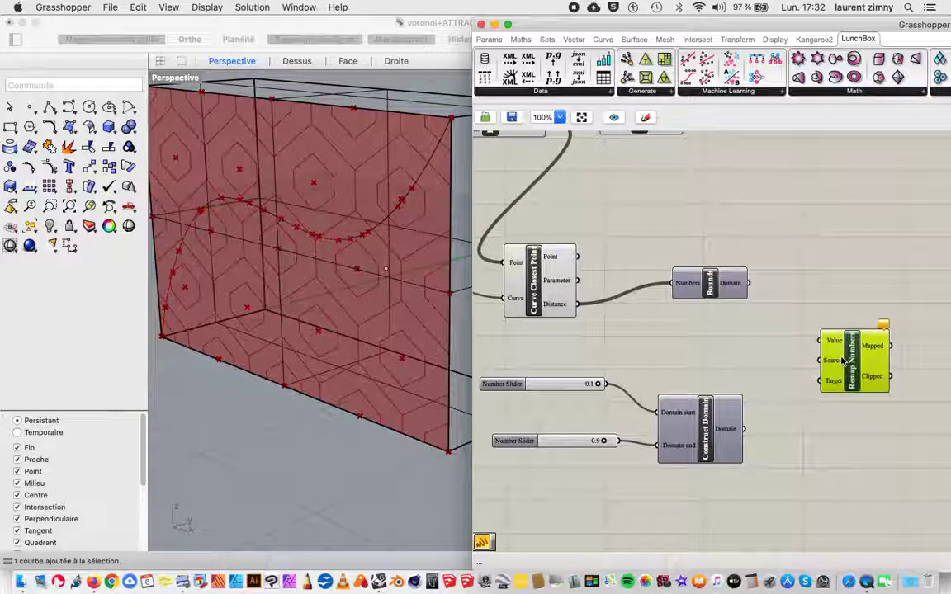
Step: Connect Curve Closest Point's Distance output to Remap Numbers' Value input, and rearrange so Bounds sits below Remap Numbers, just above Construct Domain
drag(718, 287, 722, 270)
click(547, 269)
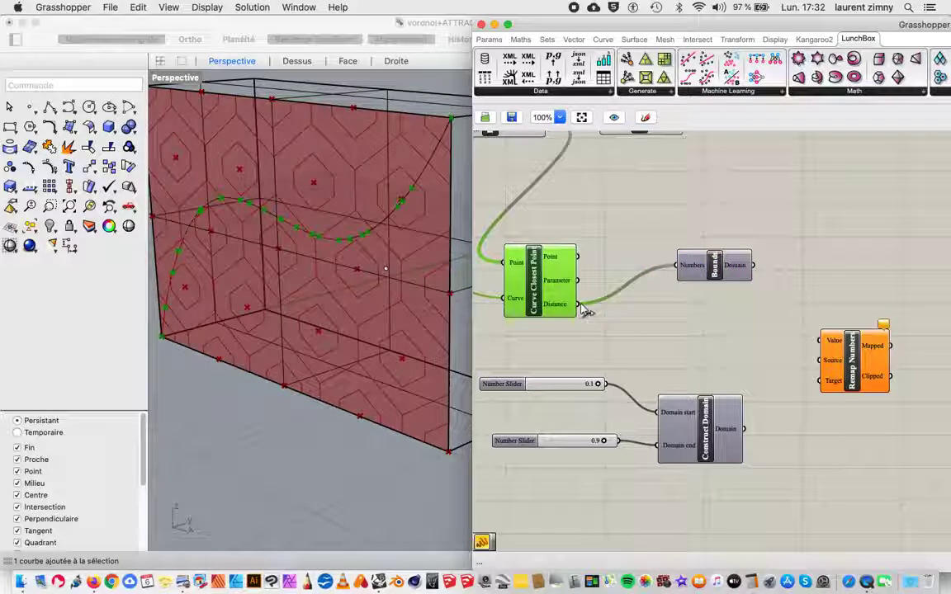
drag(580, 305, 817, 343)
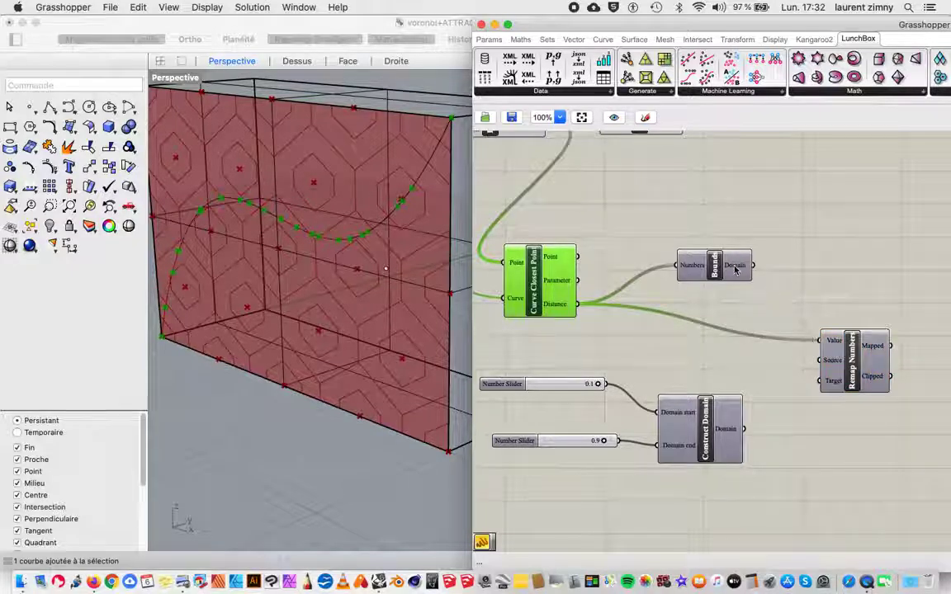
drag(734, 268, 702, 341)
drag(843, 360, 843, 270)
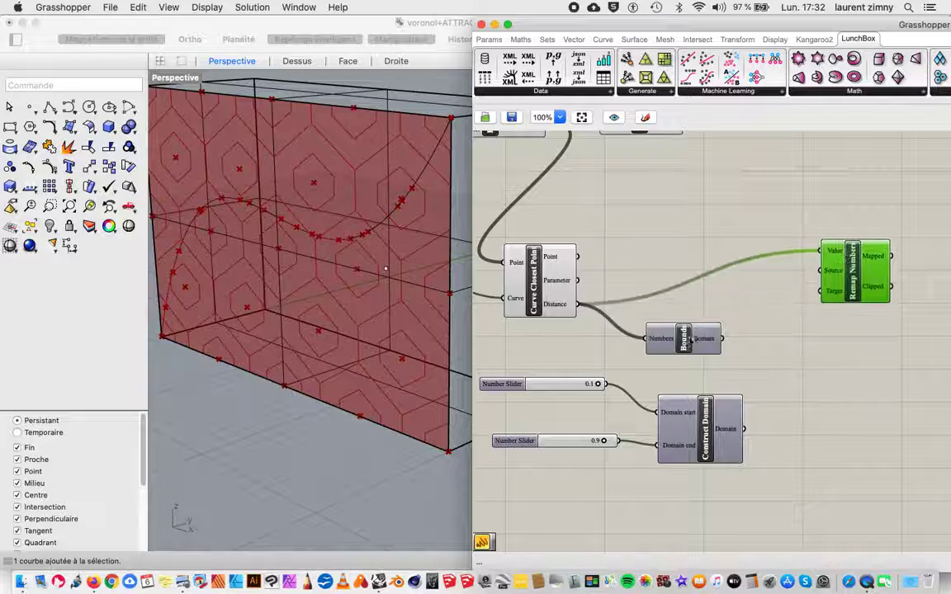
Step: Connect the Bounds Domain output to Remap Numbers' Source input and the Construct Domain output to its Target input
click(690, 339)
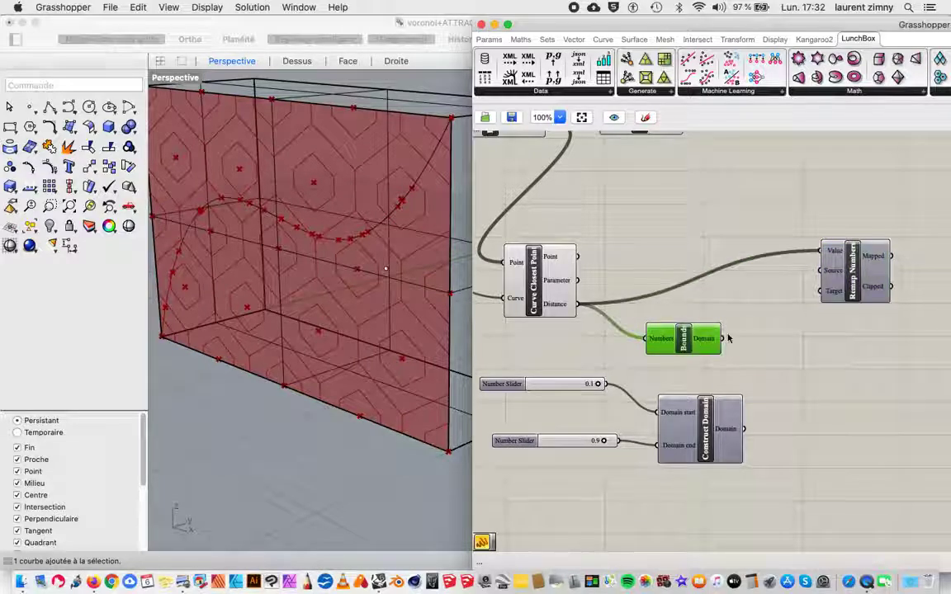
drag(724, 337, 829, 272)
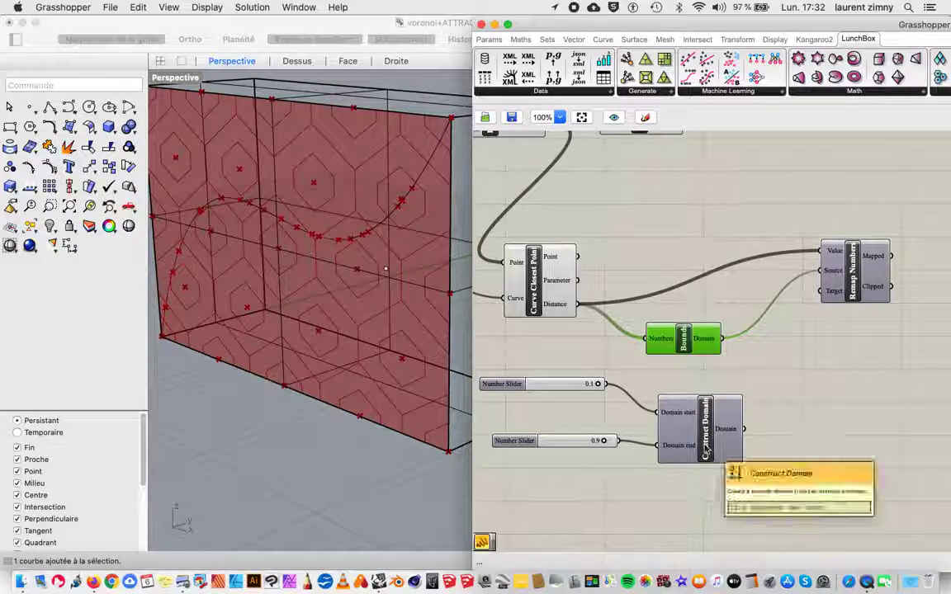
click(726, 436)
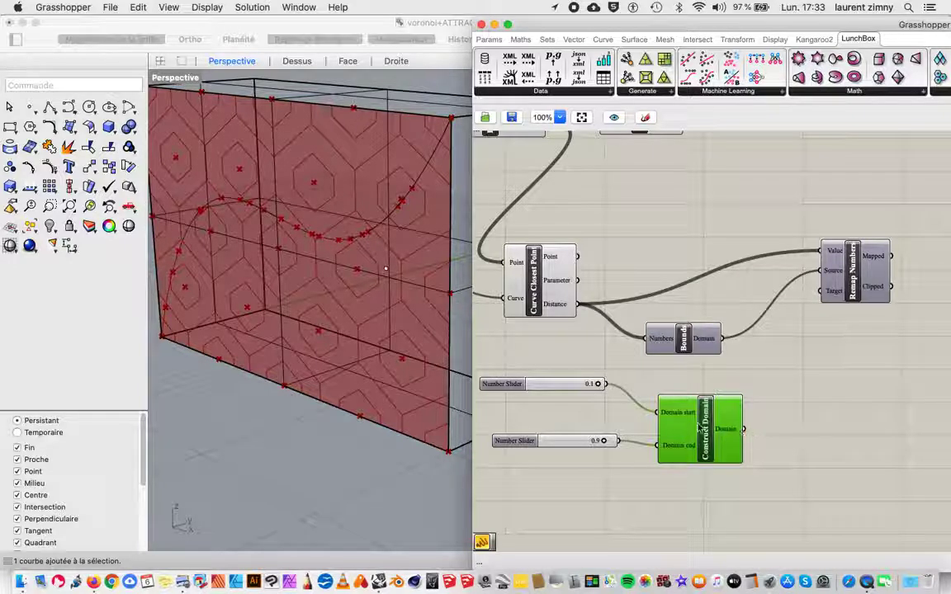
drag(742, 428, 819, 299)
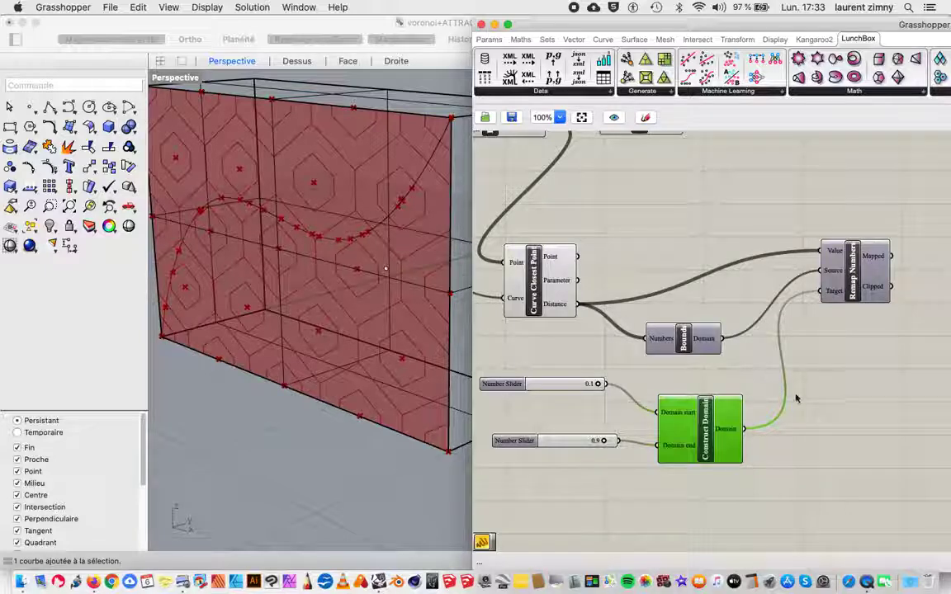
Step: Move Scale right, above Remap Numbers, and connect Remap Numbers' Mapped output to Scale's Factor input
scroll(788, 393, down, 2)
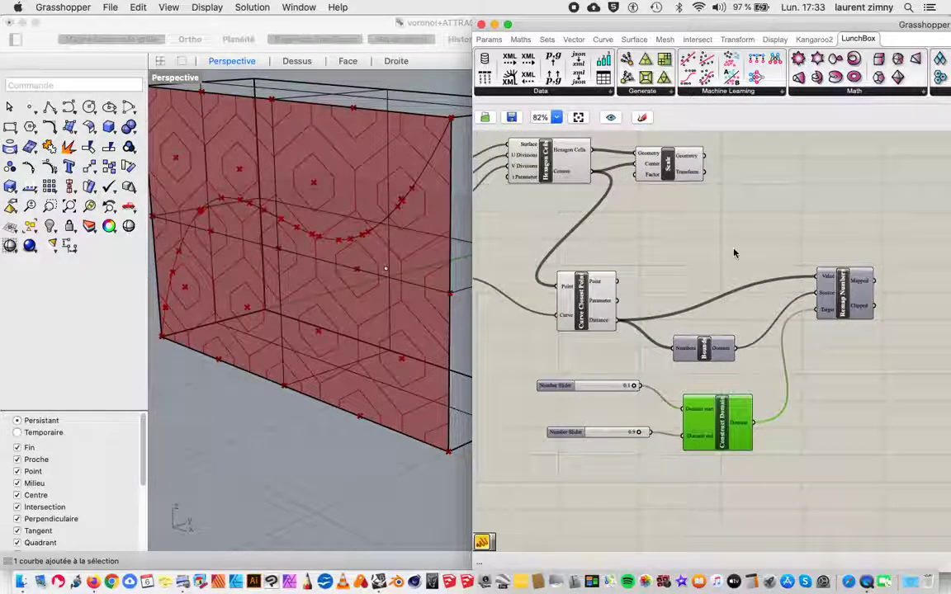
drag(660, 171, 879, 171)
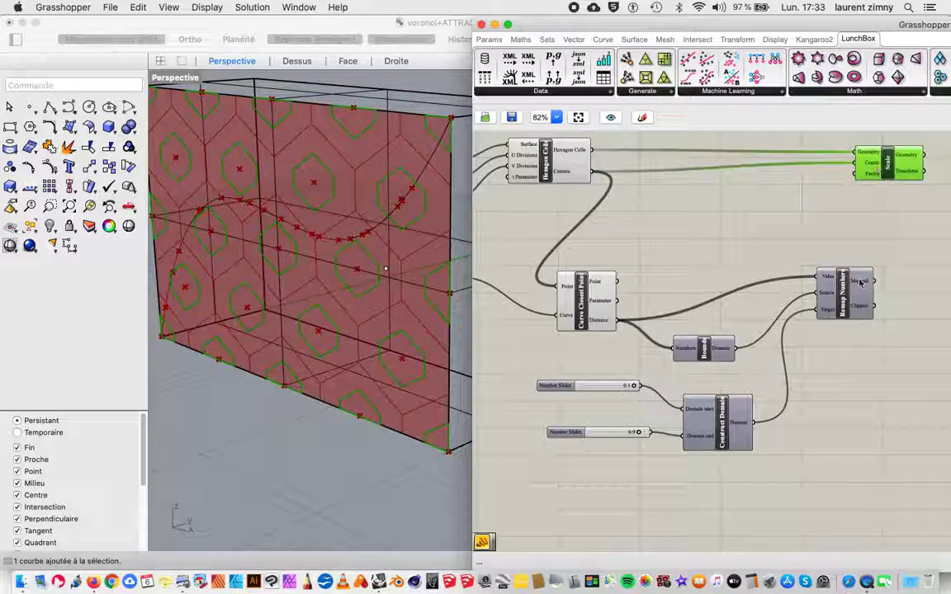
drag(861, 282, 856, 174)
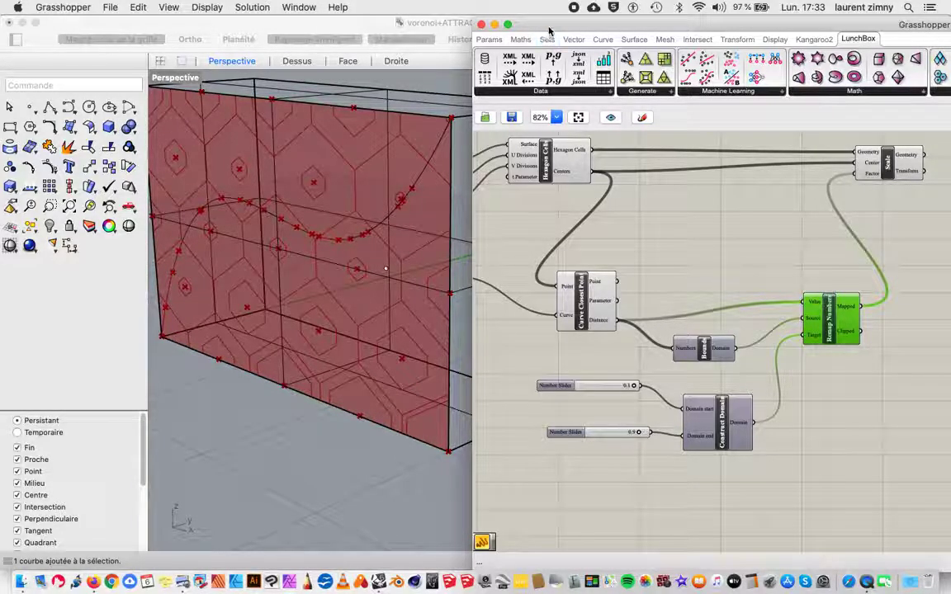
Step: Shift the Grasshopper window right to uncover the Rhino viewport and examine the scaled hexagons around the attractor curve
drag(487, 28, 556, 29)
scroll(289, 213, down, 3)
scroll(255, 206, up, 5)
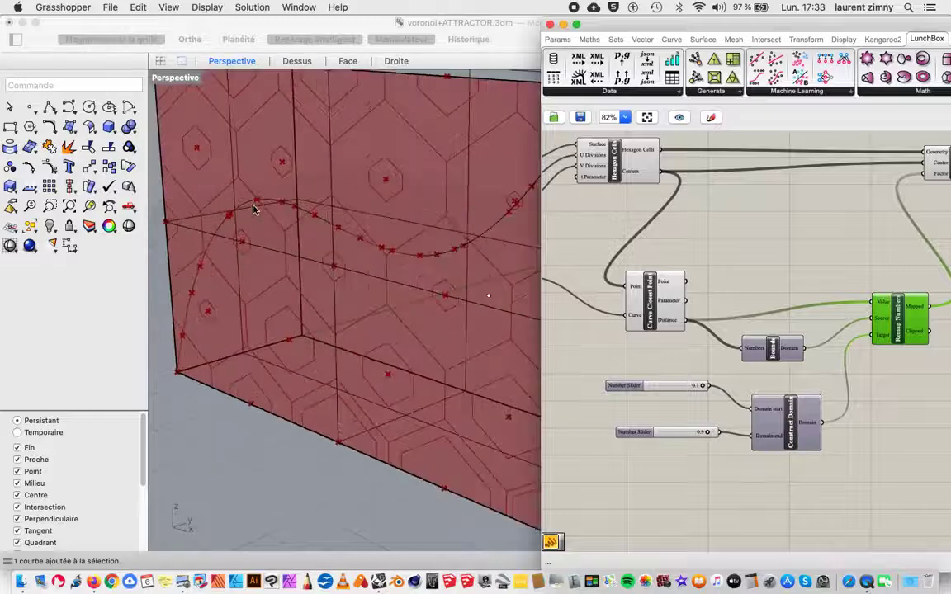
scroll(254, 210, down, 3)
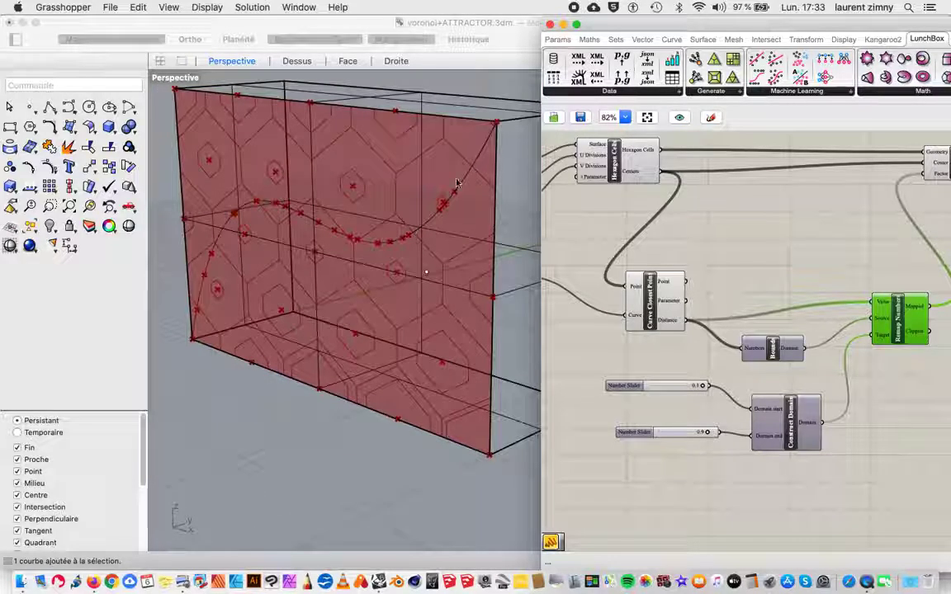
Step: Try to lower the control point at the crest of the attractor curve in the Rhino Perspective view
click(322, 230)
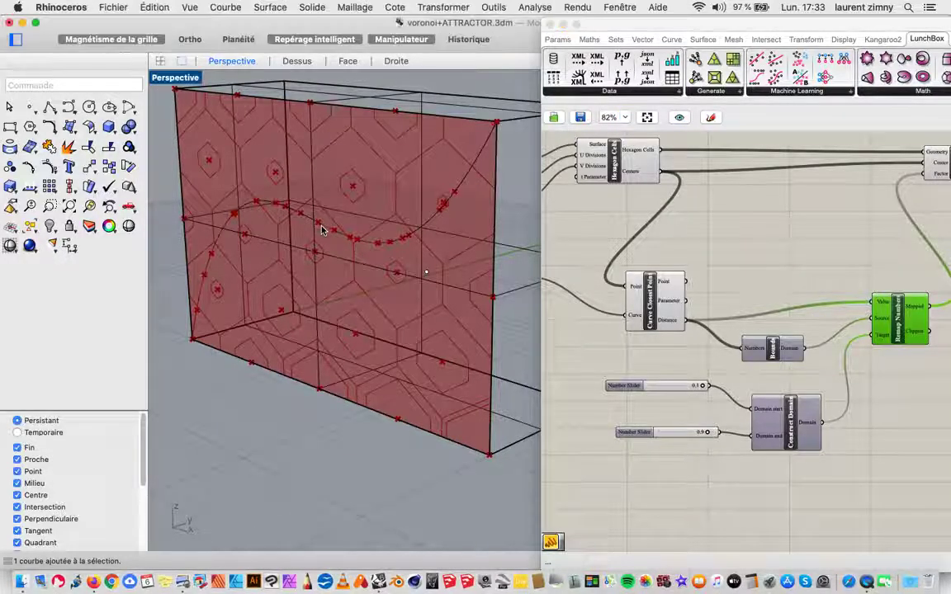
click(263, 200)
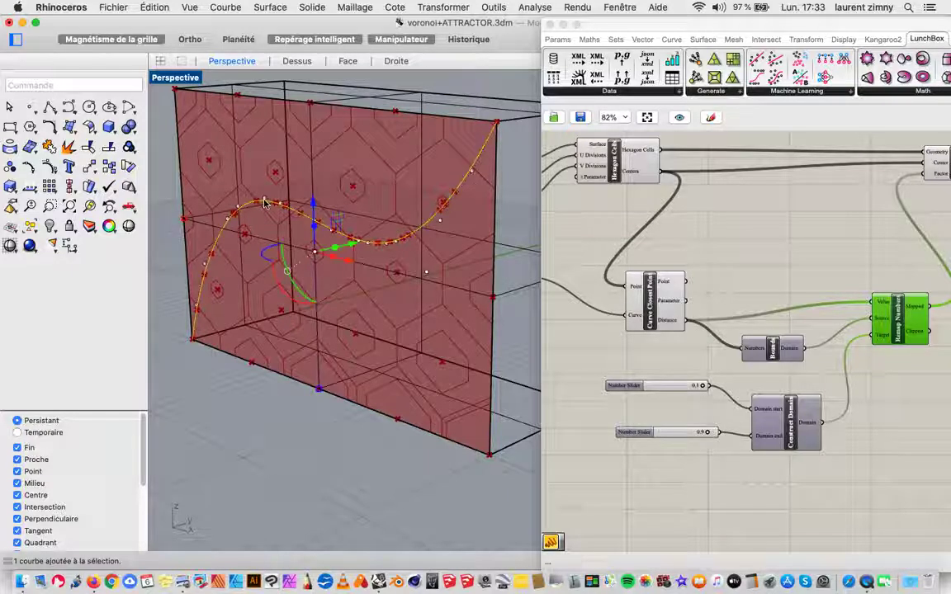
click(263, 200)
drag(263, 201, 264, 239)
click(510, 220)
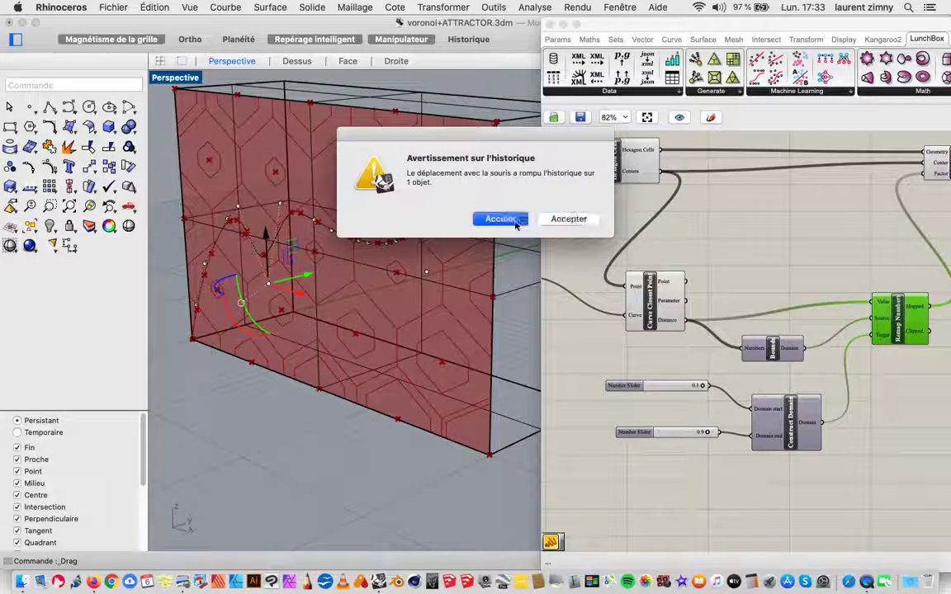
click(270, 421)
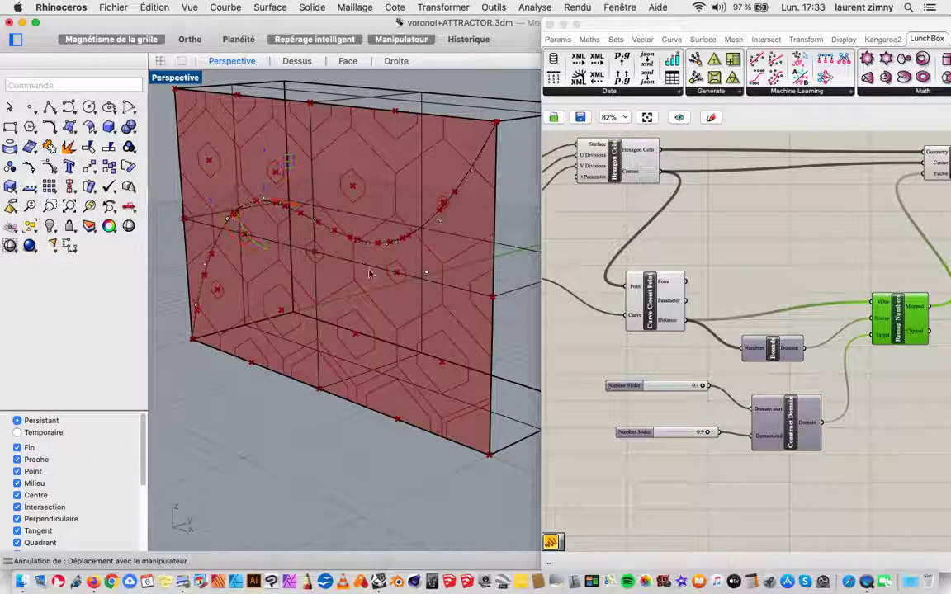
Step: Lower a control point near the attractor curve's right end, accepting the broken history, and undo the move
click(462, 184)
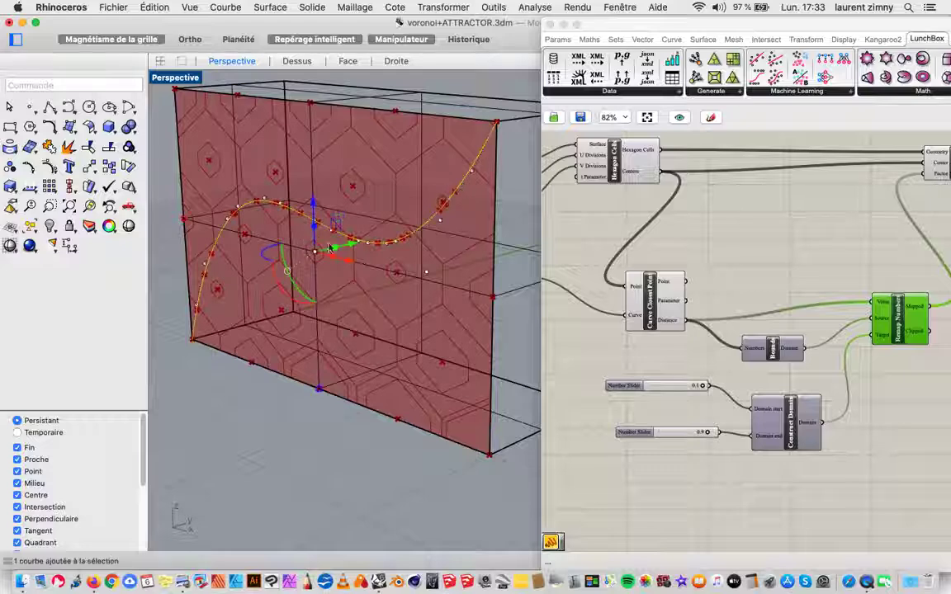
click(440, 220)
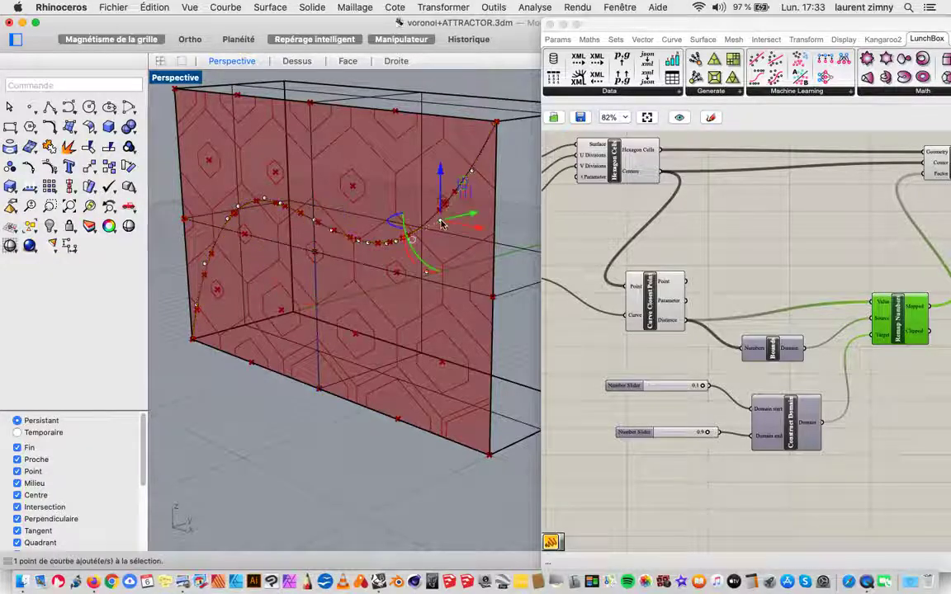
drag(440, 170, 429, 266)
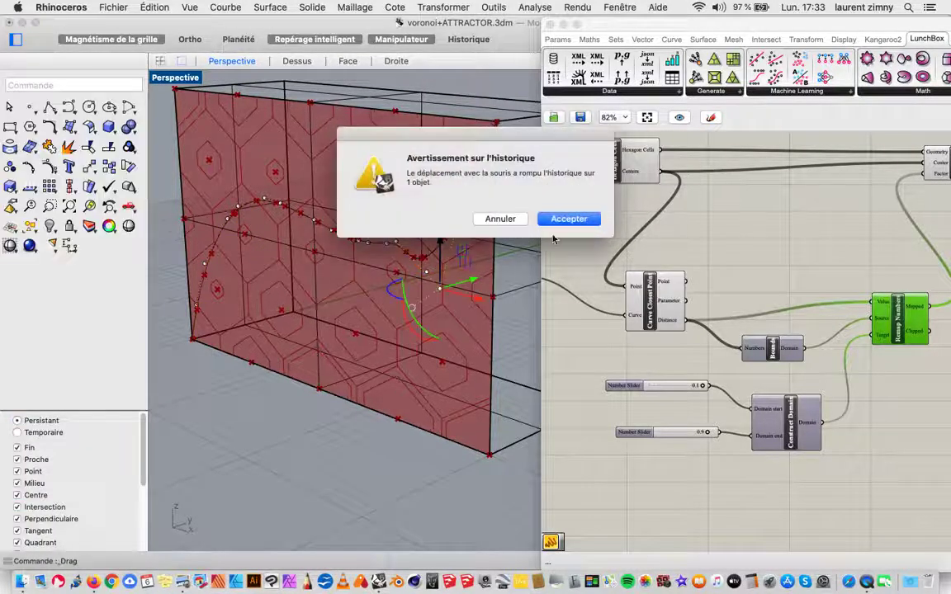
click(566, 217)
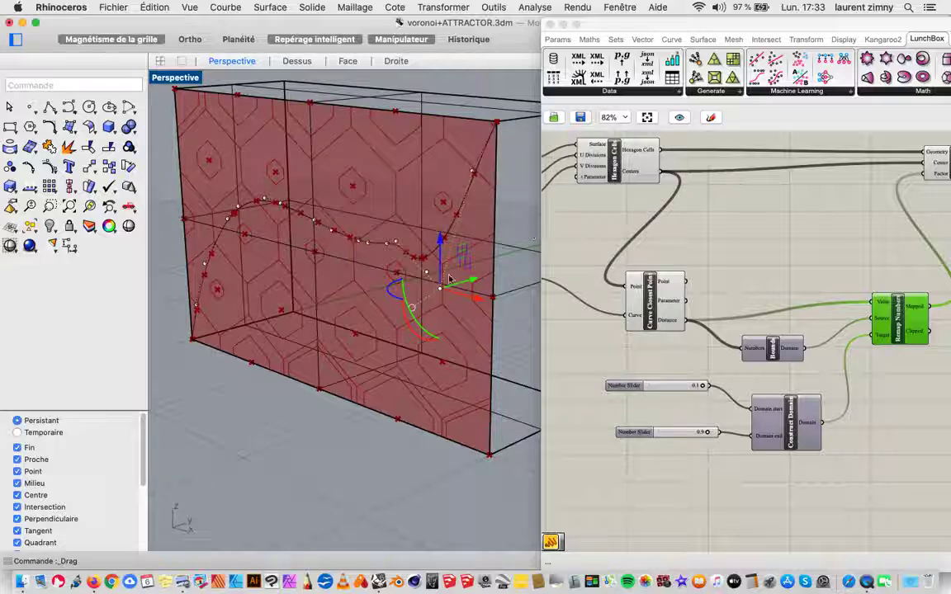
key(super+z)
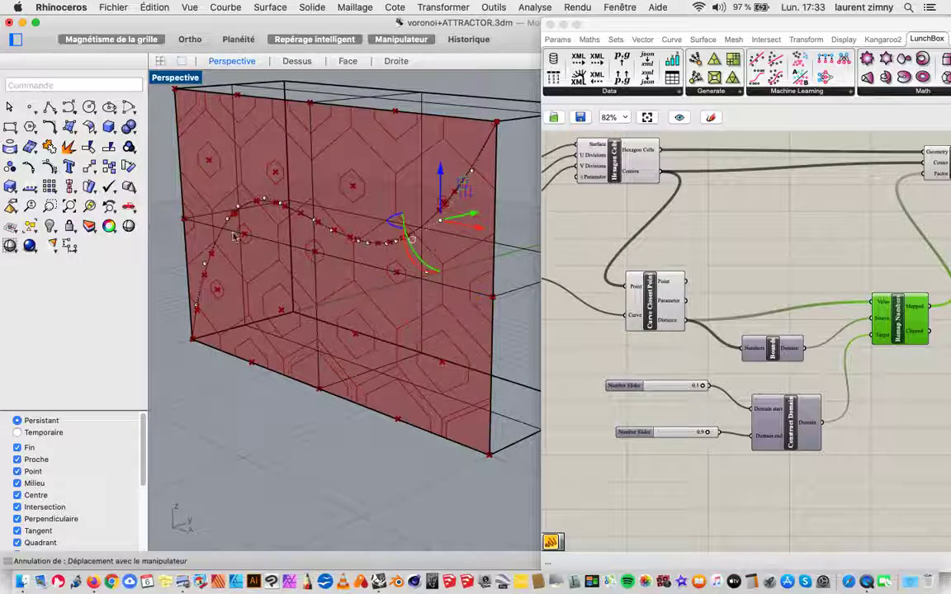
Step: Lower a control point on the attractor curve's left flank, accept the broken history, and undo the move
click(227, 219)
drag(228, 219, 232, 248)
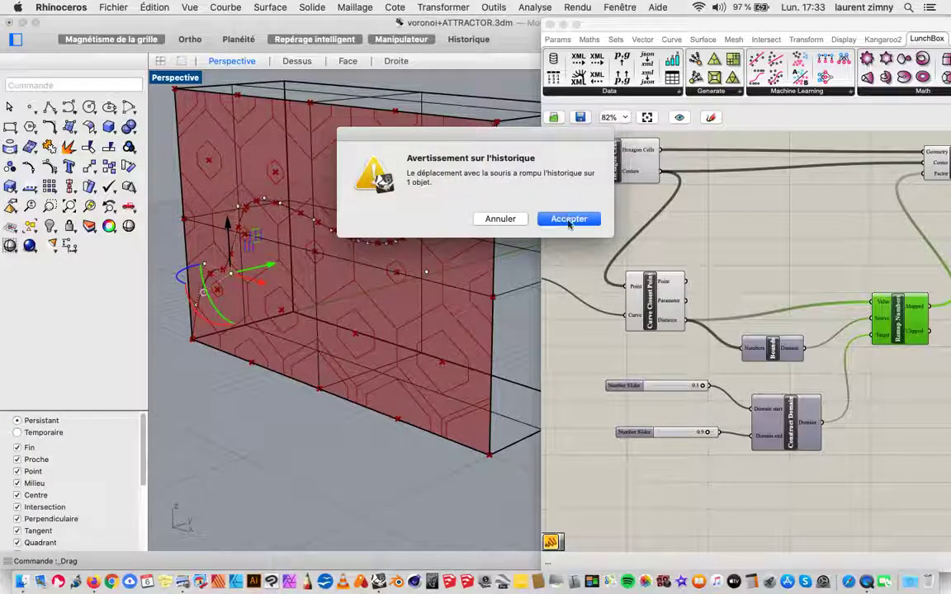
click(567, 219)
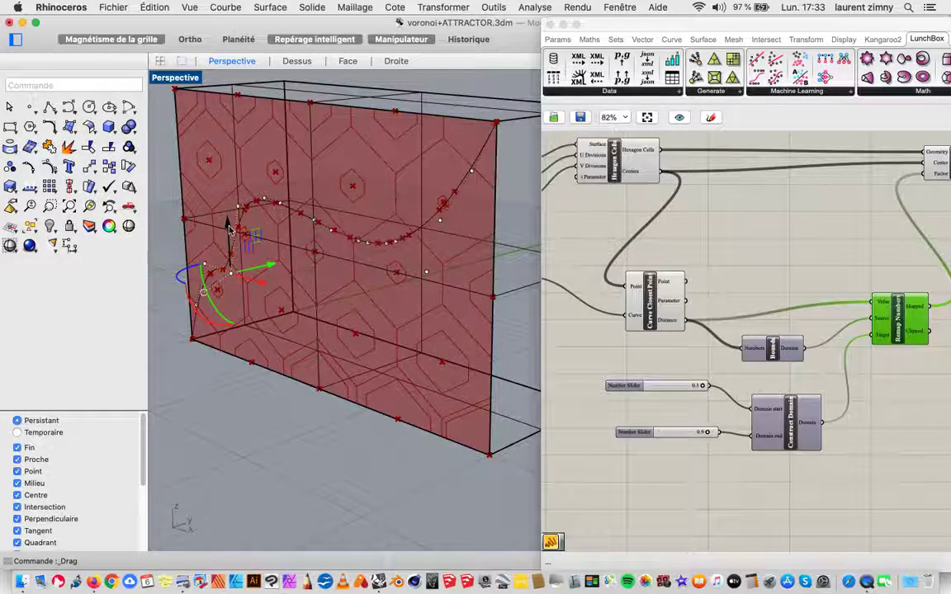
key(super+z)
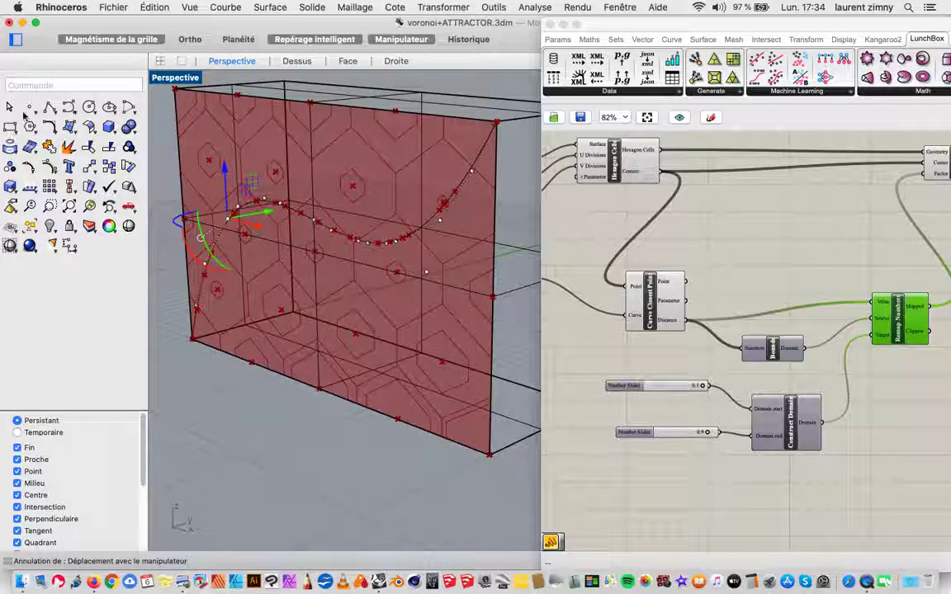
Step: Lower the whole attractor curve vertically in the Perspective view, accept the broken history, and raise it to just above its original height
click(304, 217)
drag(312, 203, 310, 252)
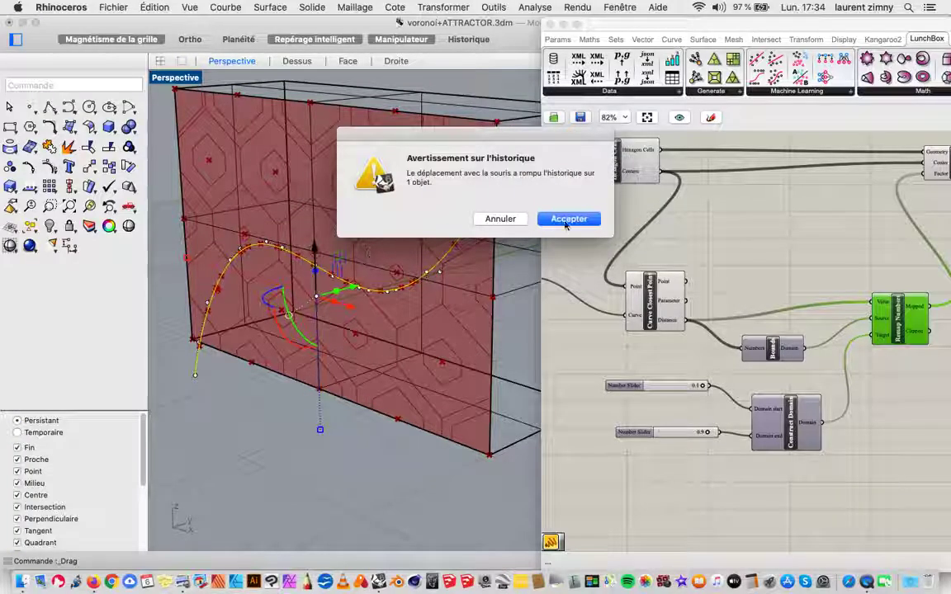
click(566, 221)
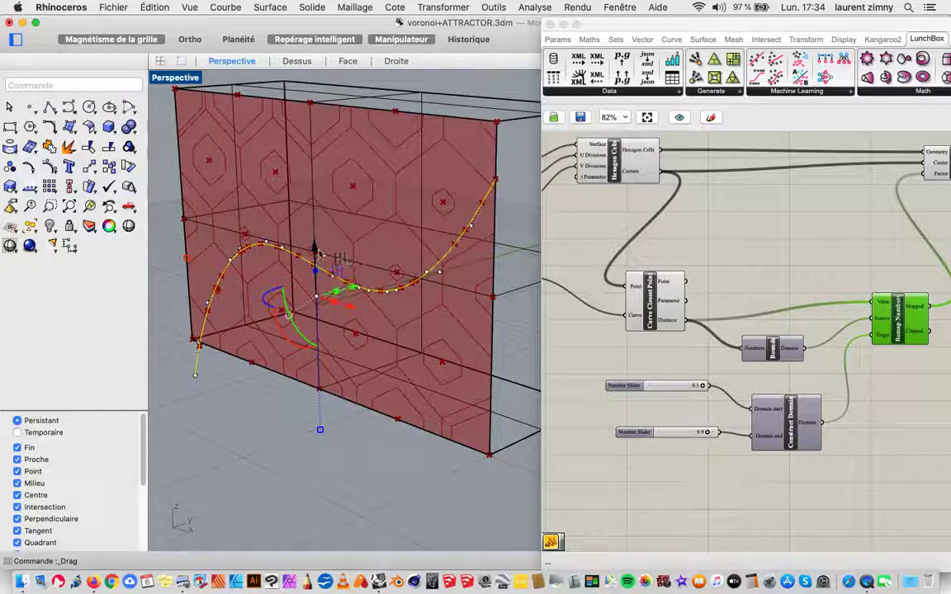
drag(314, 251, 314, 193)
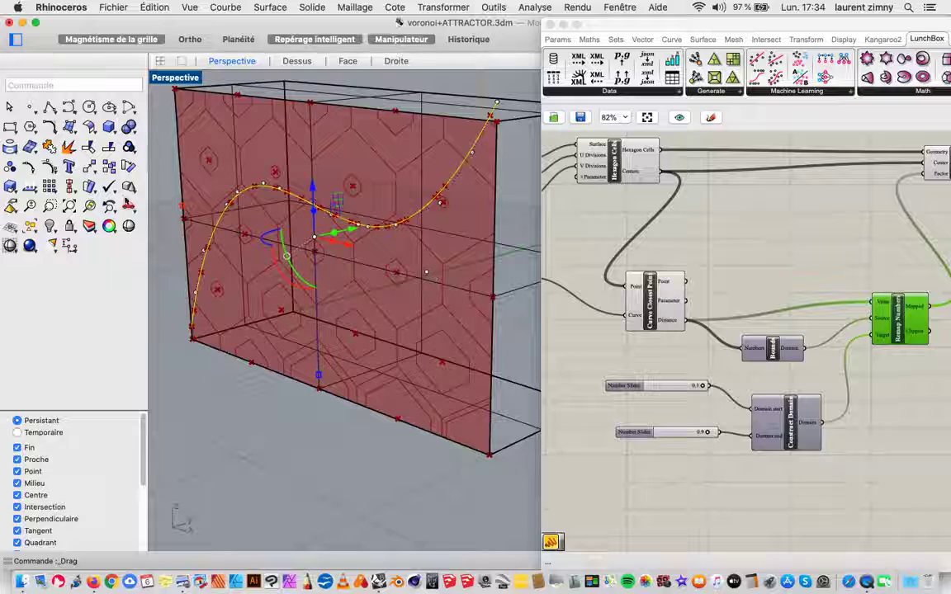
Step: Reposition the Grasshopper window to show the definition through Scale beside part of the Rhino viewport, and deselect Remap Numbers
drag(775, 26, 441, 44)
click(607, 252)
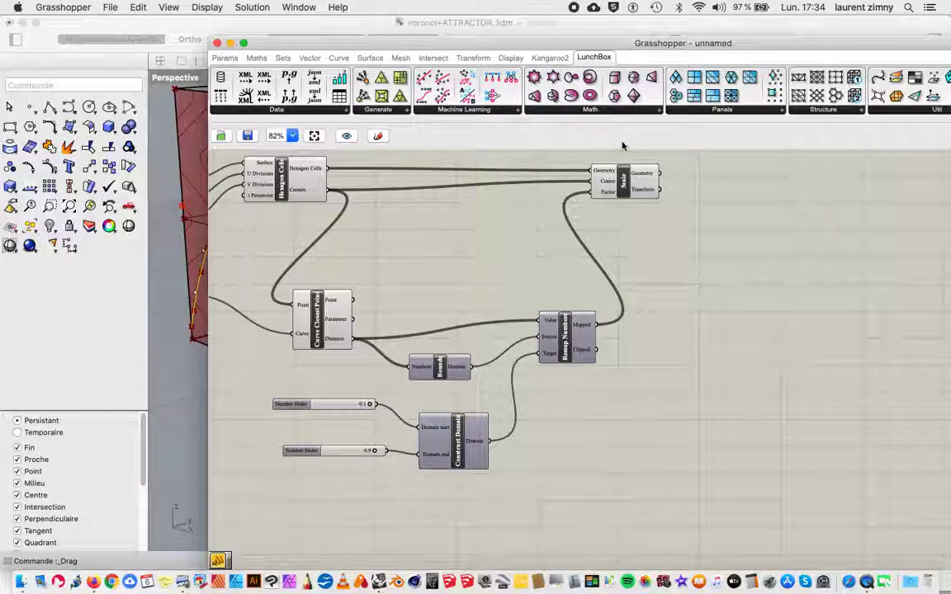
drag(435, 37, 591, 23)
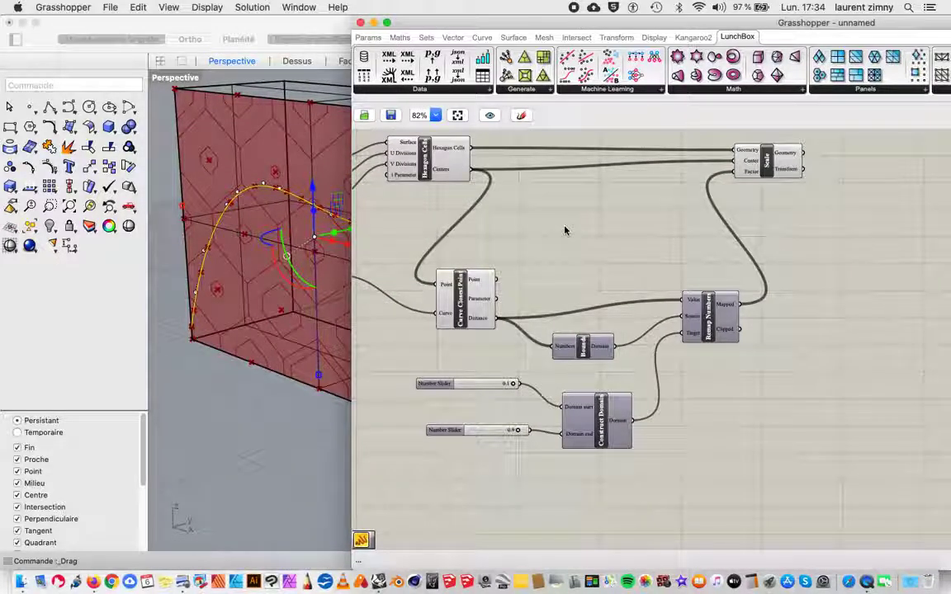